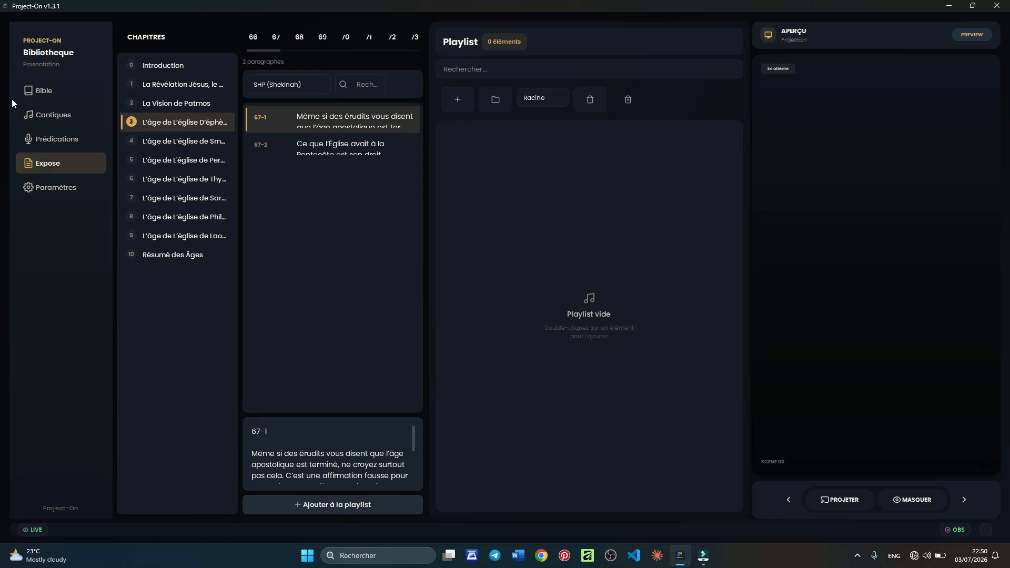
- Switch the library to the Bible and start a new playlist folder
left_click(48, 95)
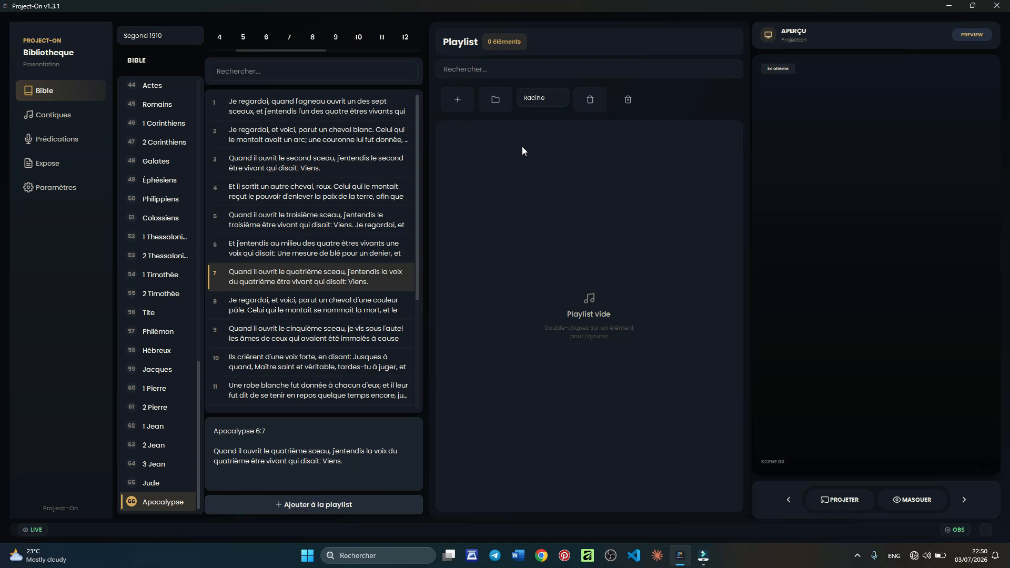
left_click(489, 103)
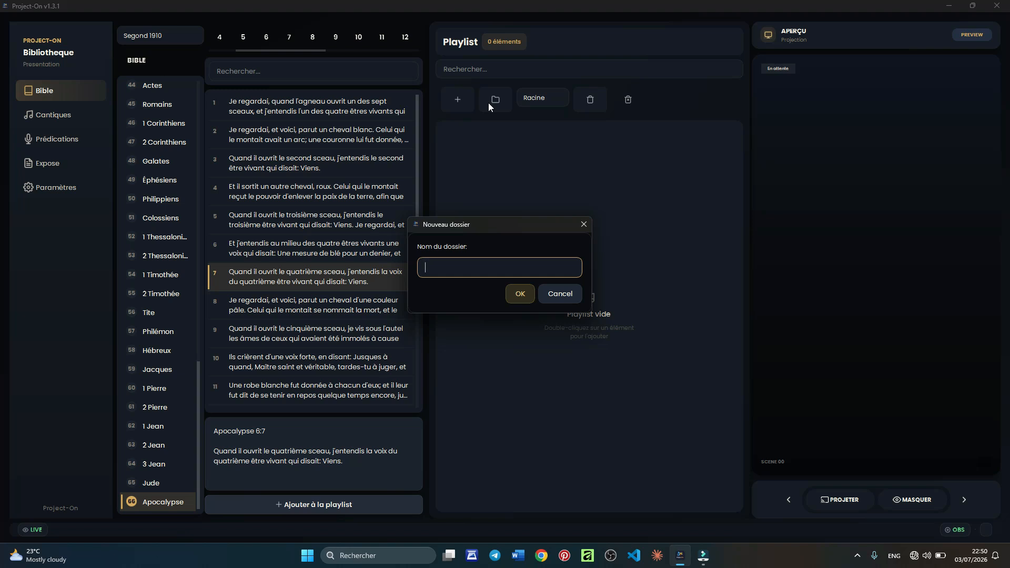
- Create the CANTIQUES ADORATION and LOUANGE playlist folders
type("CANTIQUES ADORATION")
left_click(519, 300)
left_click(495, 103)
type("LO")
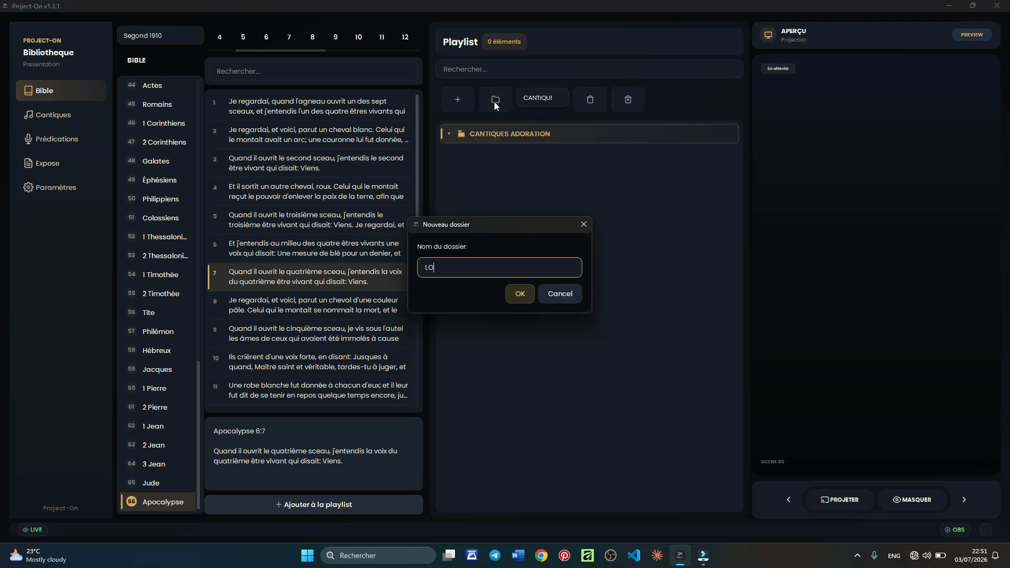
type("UANGE")
left_click(523, 290)
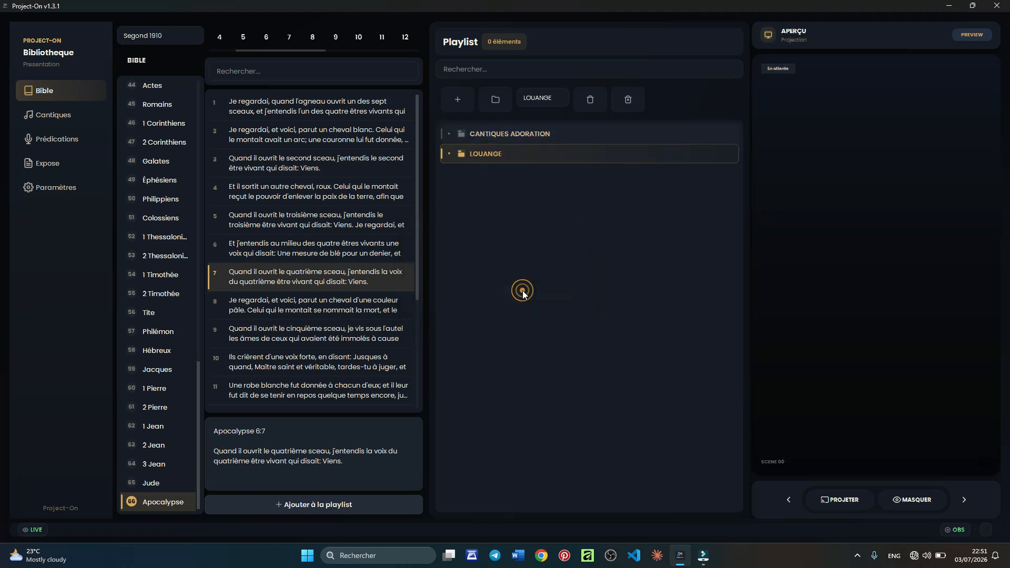
- Add the PREDICATION and COMMUNIQUES folders, then select PREDICATION to receive new items
left_click(495, 99)
type("PREDI")
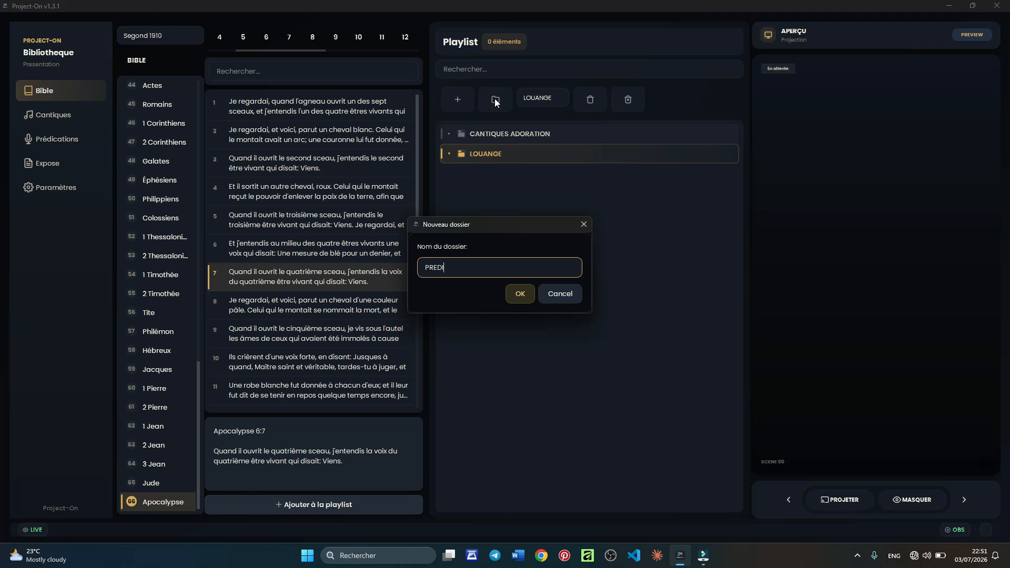
type("CATION")
left_click(516, 298)
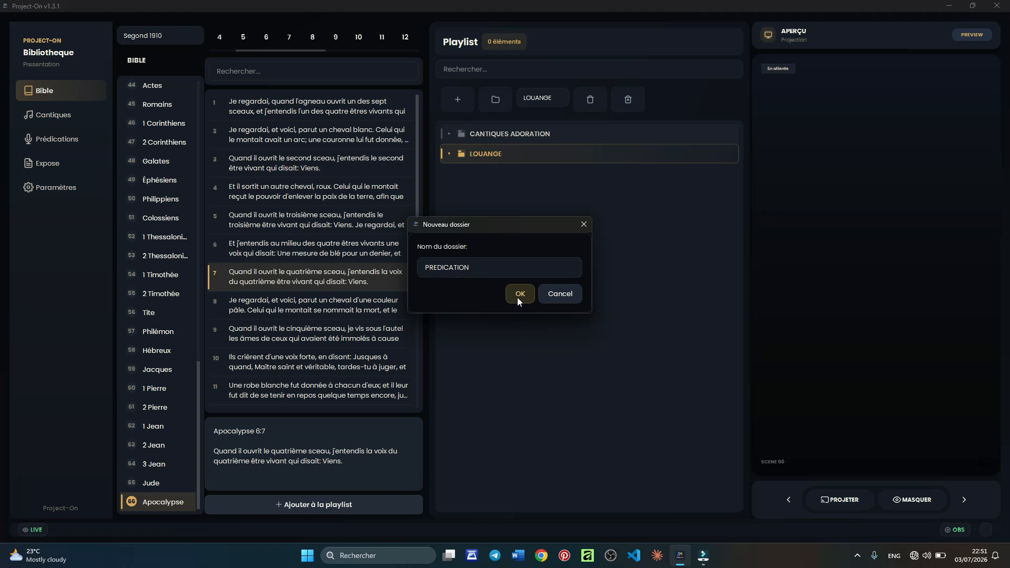
left_click(497, 100)
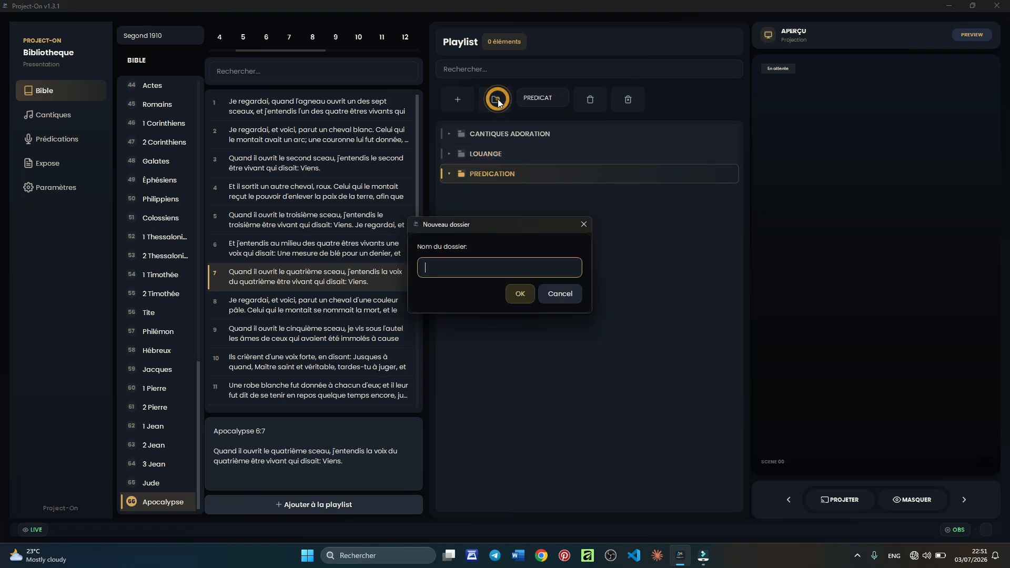
type("COMMUNIQUES")
left_click(517, 298)
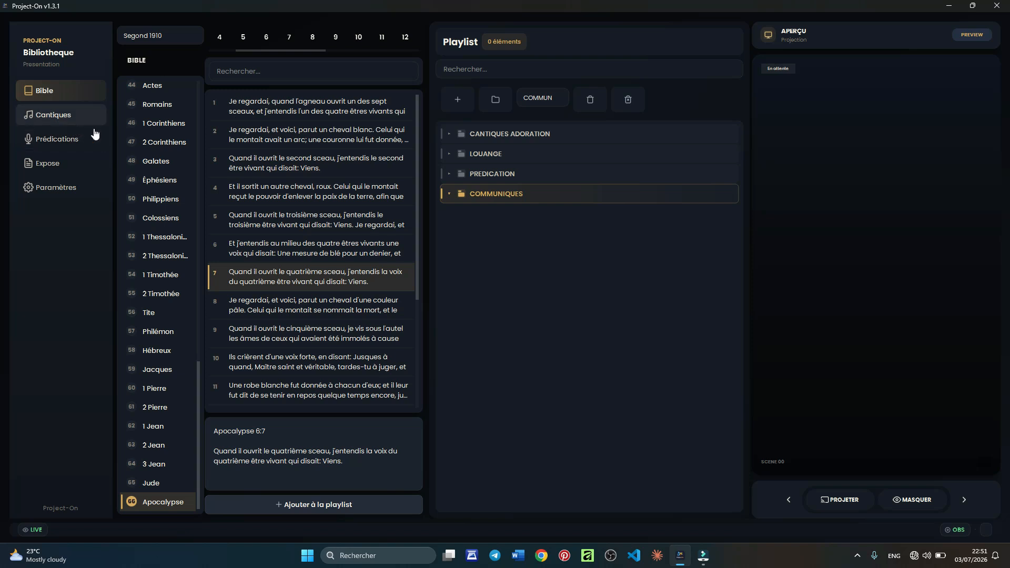
left_click(467, 174)
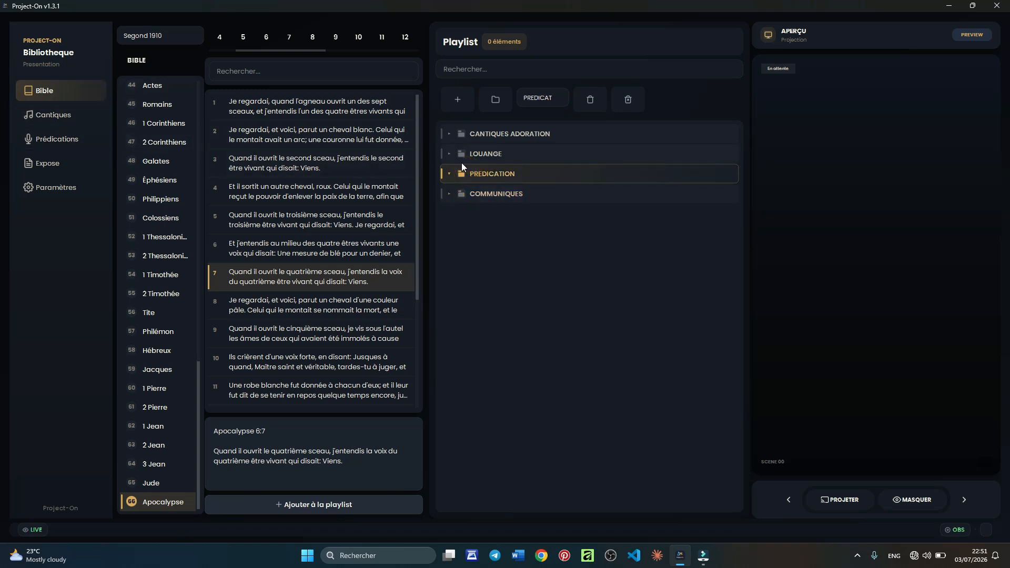
- Add a custom slide titled CULTE DU MERCREI 01 JUILLET 2026 with theme LE SEPTIEME SCEAU and the preacher's name
left_click(456, 100)
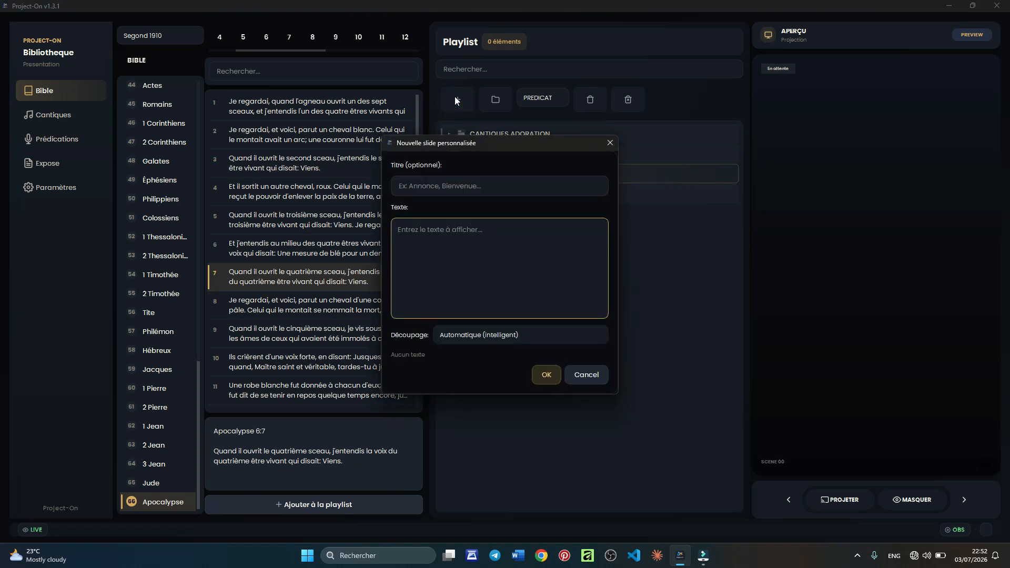
left_click(459, 187)
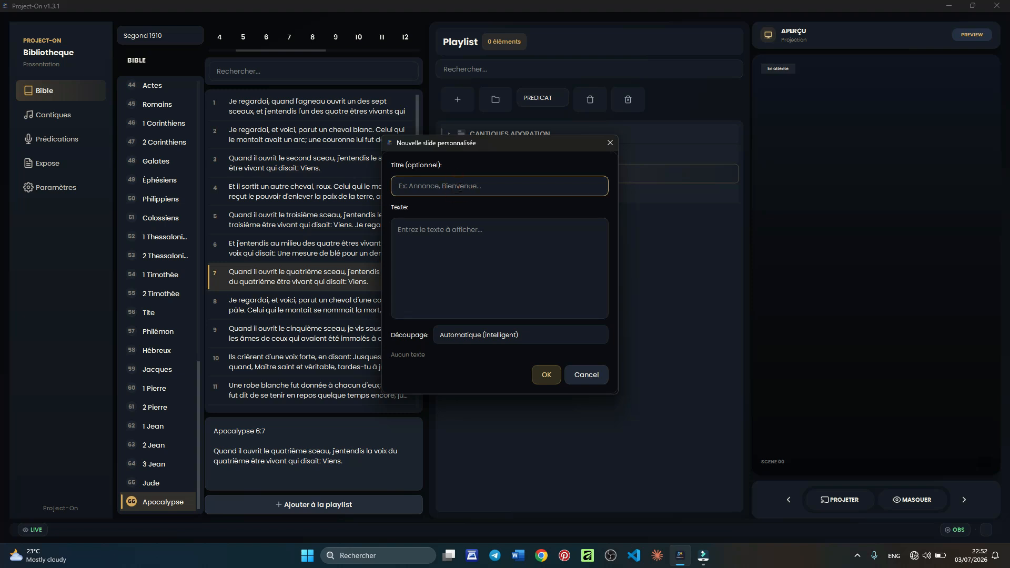
type("CULTE DU MERCREI 01 JUILLET 2026")
left_click(432, 230)
type("THEME : LE SEPTIEME SCEAUY")
key("BackSpace")
key("Return")
type("ORATEUR :")
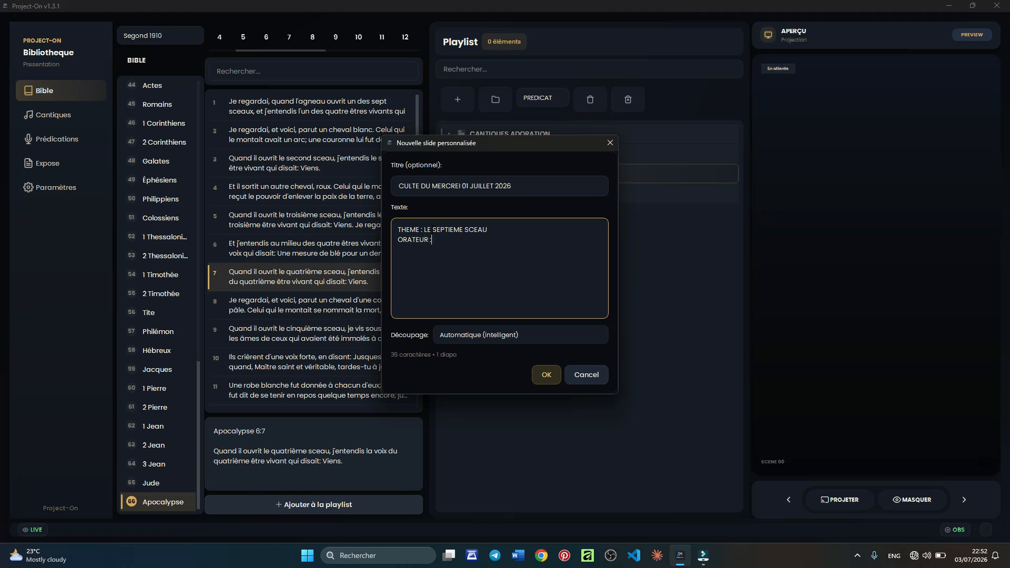
left_click(547, 375)
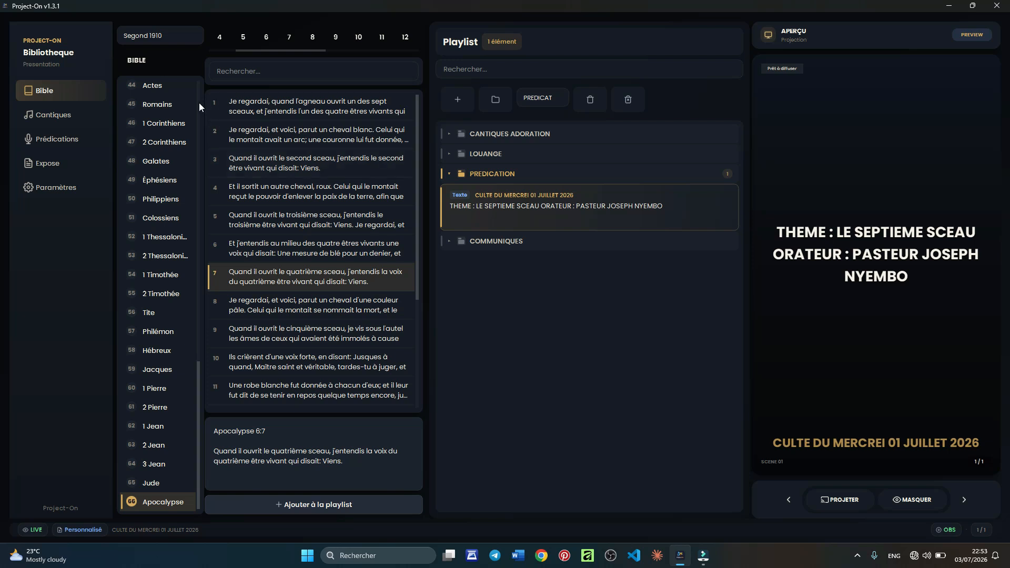
- Try the Darby and KJV Bible versions, then return to Segond 1910
left_click(160, 38)
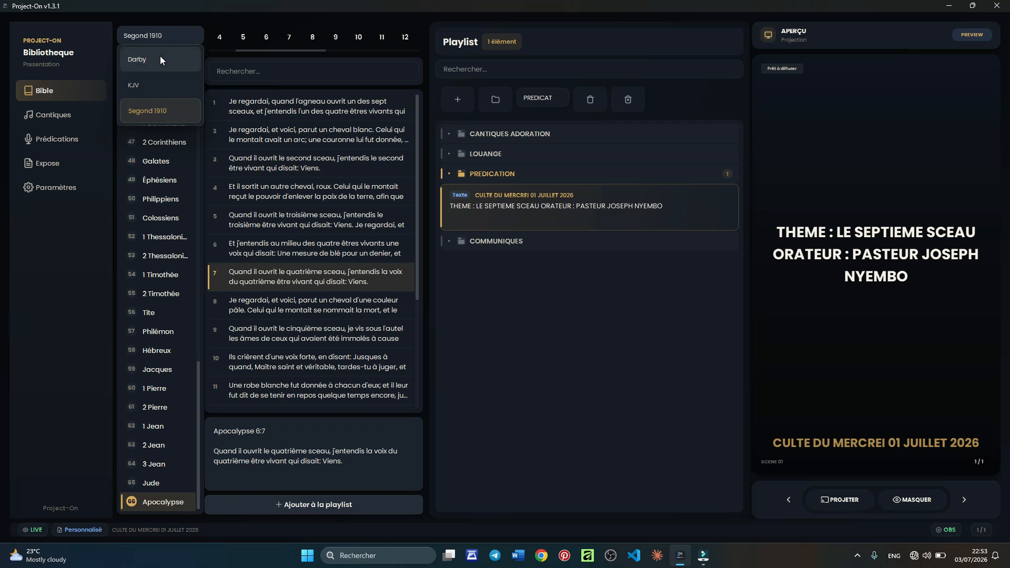
left_click(160, 57)
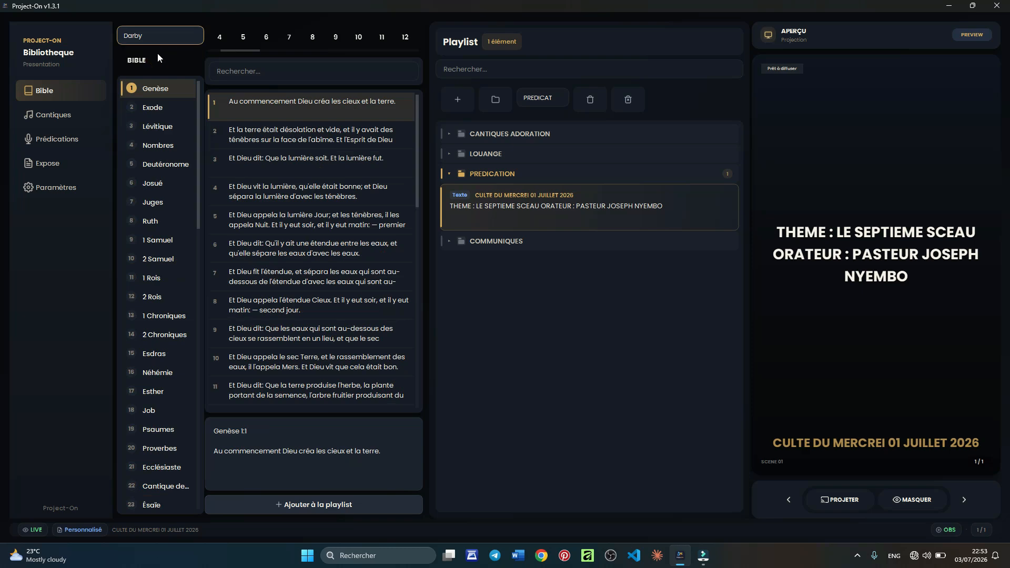
left_click(154, 34)
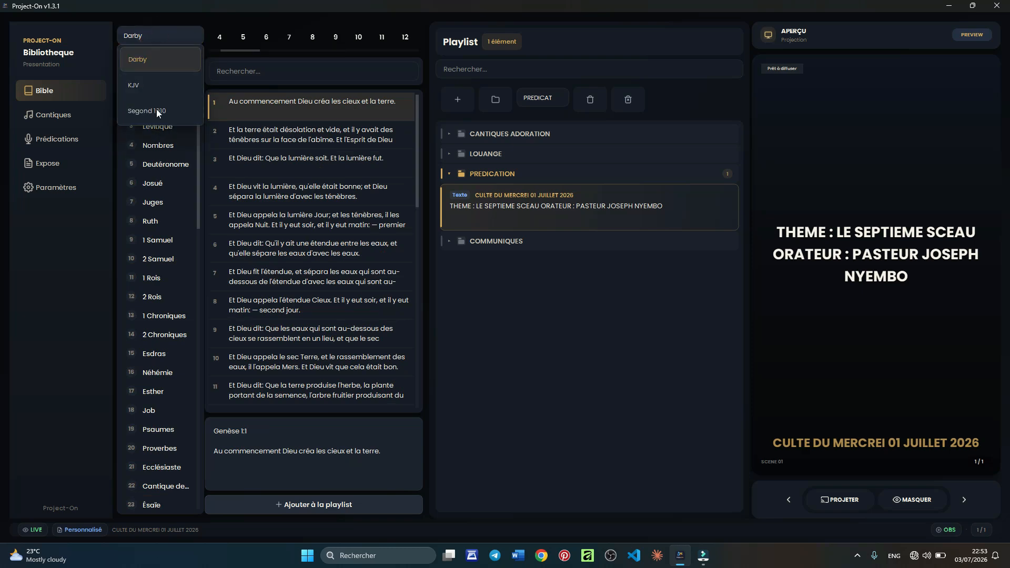
left_click(153, 80)
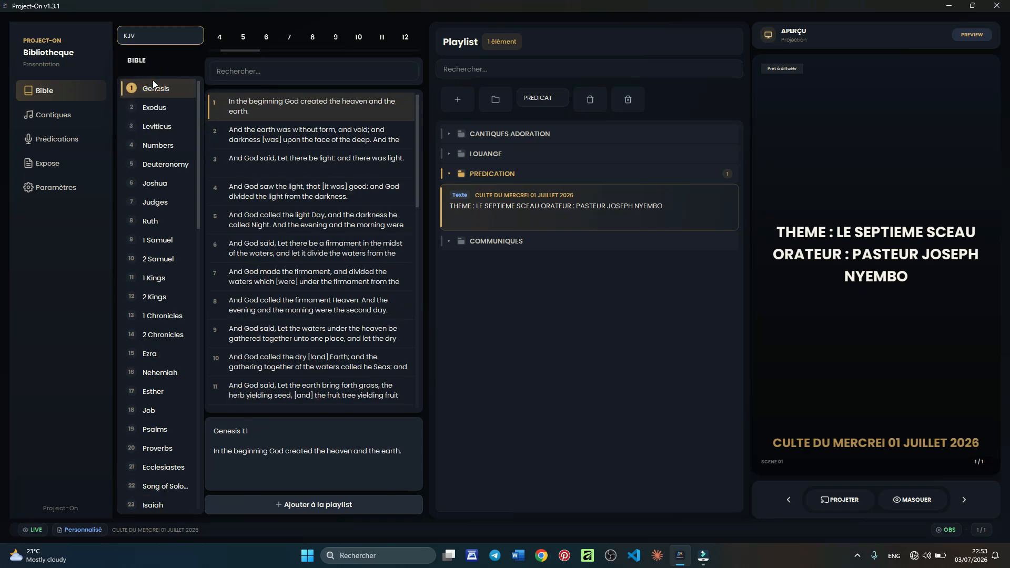
left_click(157, 39)
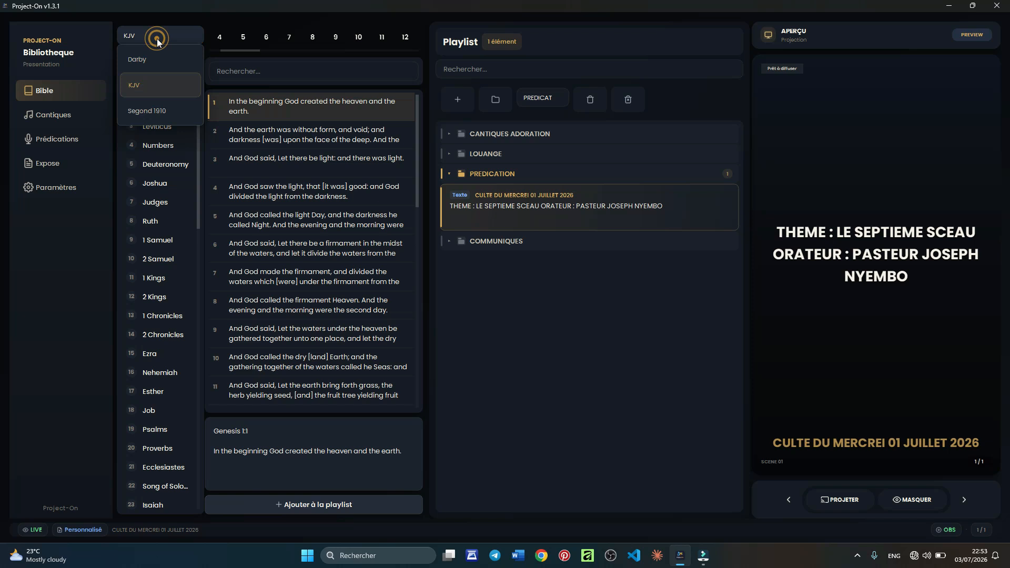
left_click(159, 107)
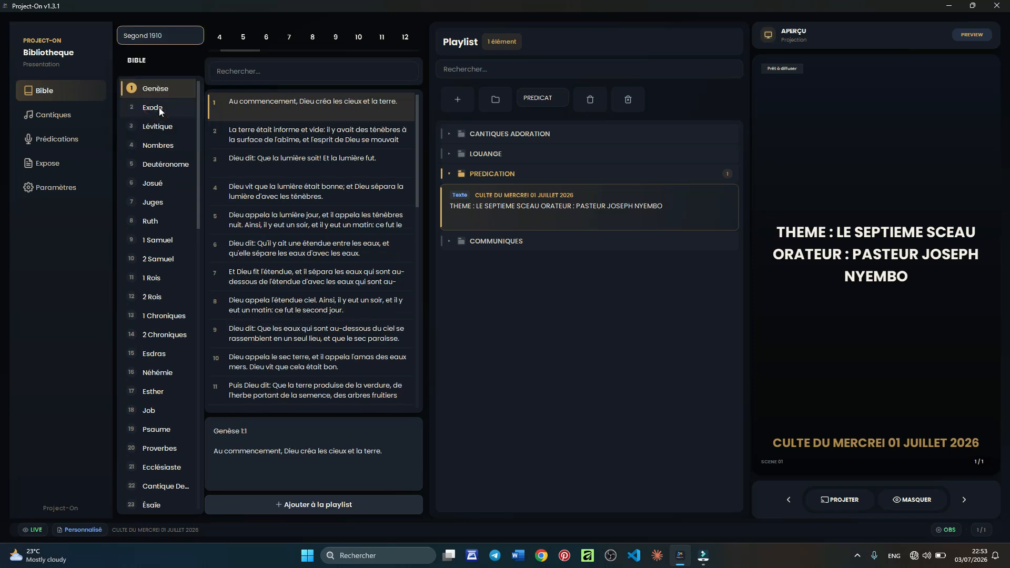
left_click(246, 71)
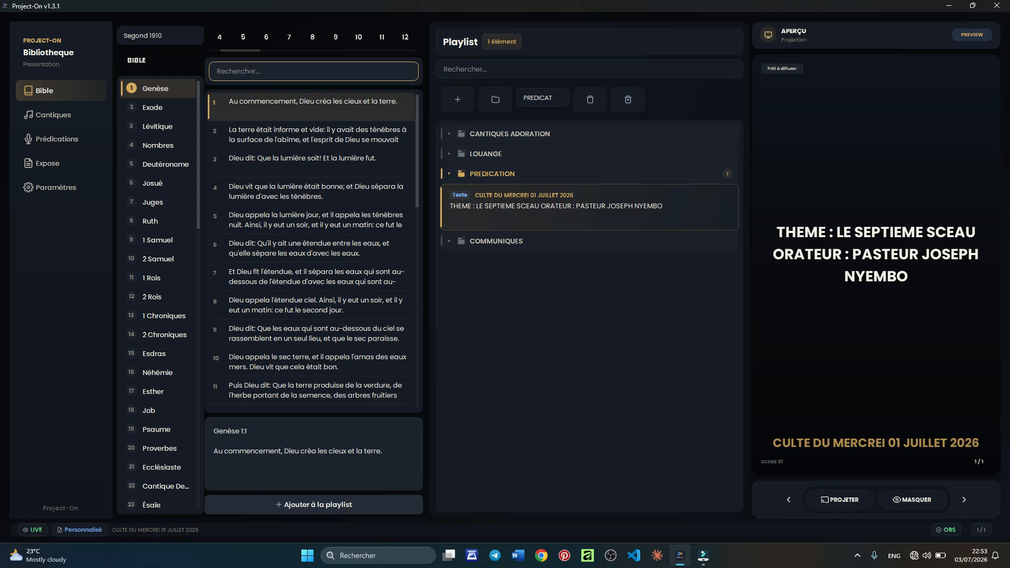
- Bring up the verses of Genèse chapter 16 in the Bible view
type("jean")
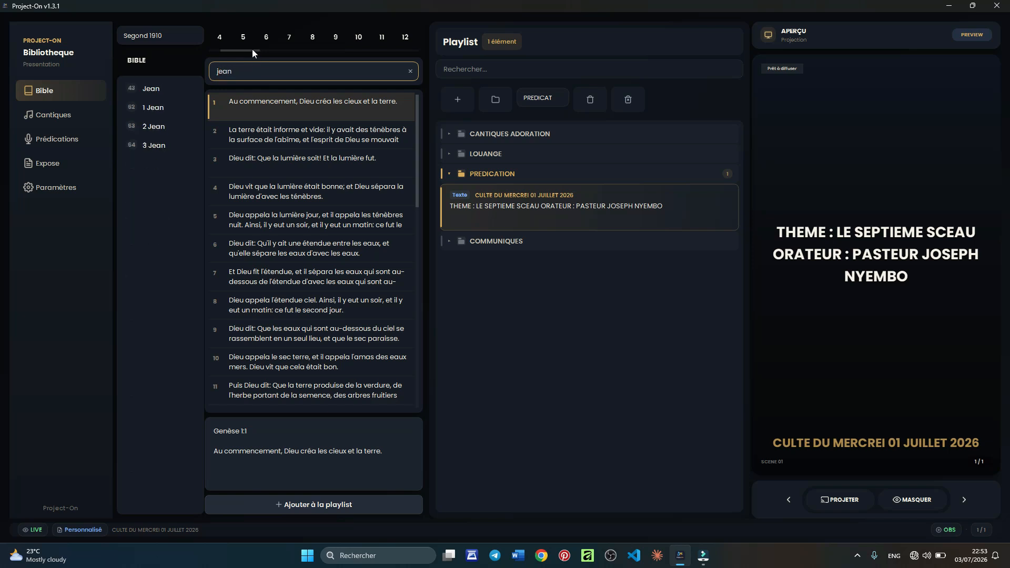
left_click_drag(252, 50, 296, 51)
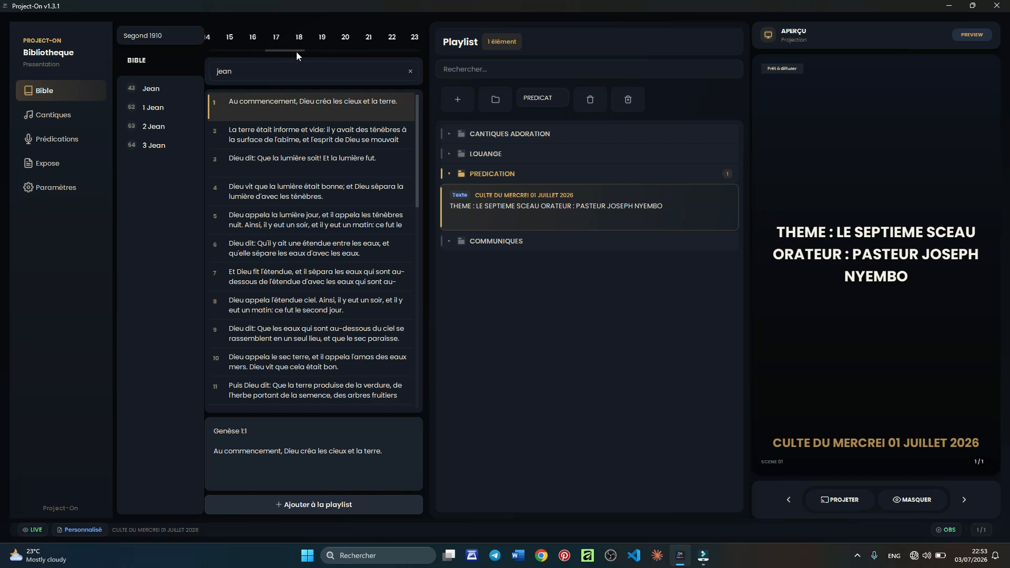
left_click(253, 38)
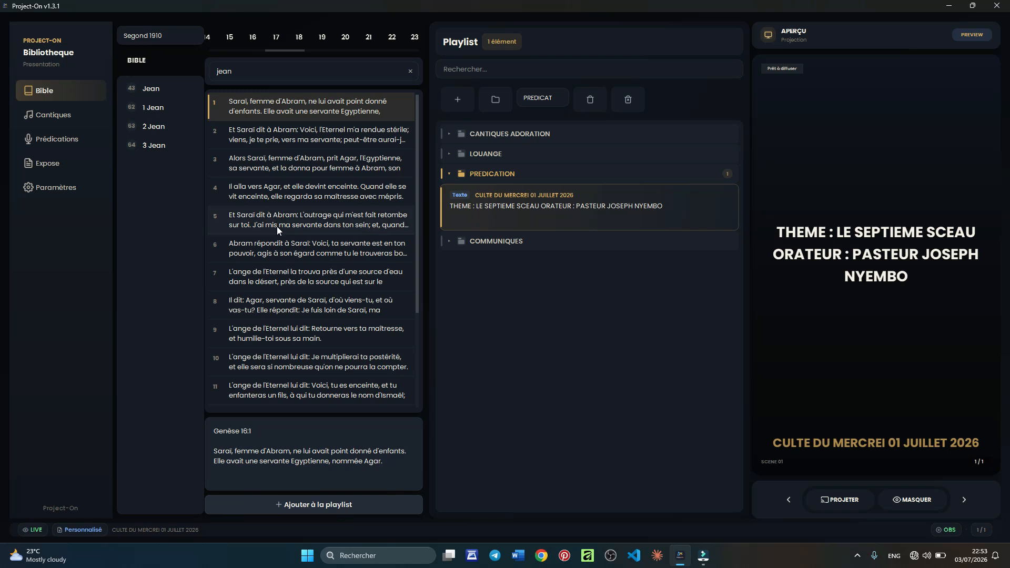
- Add Genèse 16:6 through 16:10 to the PREDICATION folder
double_click(283, 251)
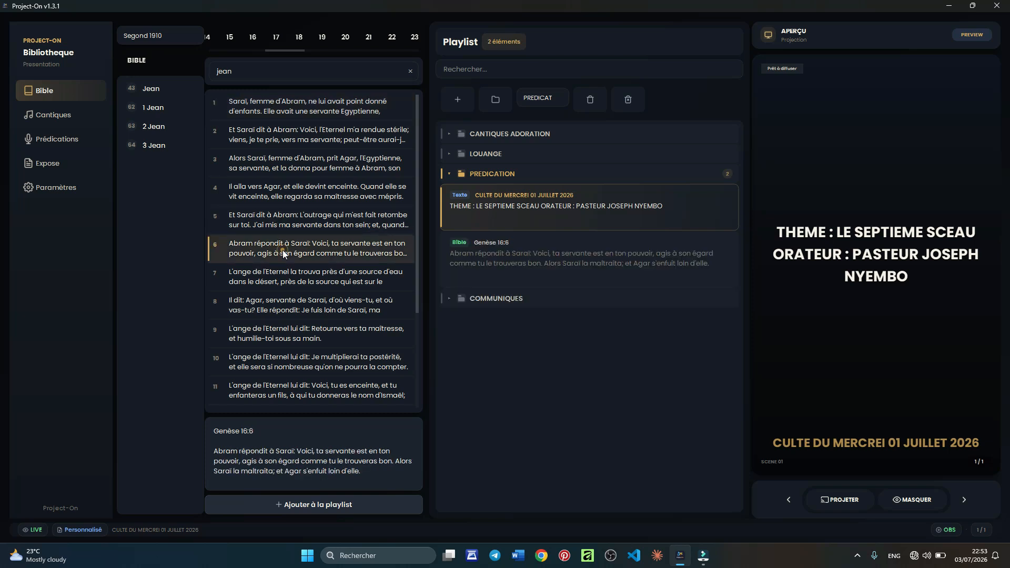
double_click(287, 279)
double_click(282, 301)
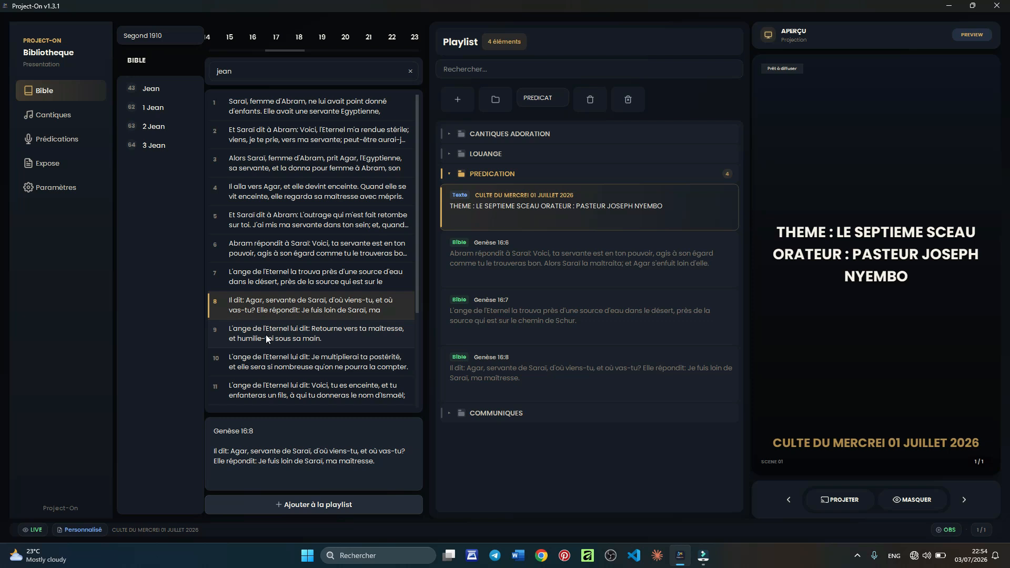
double_click(266, 335)
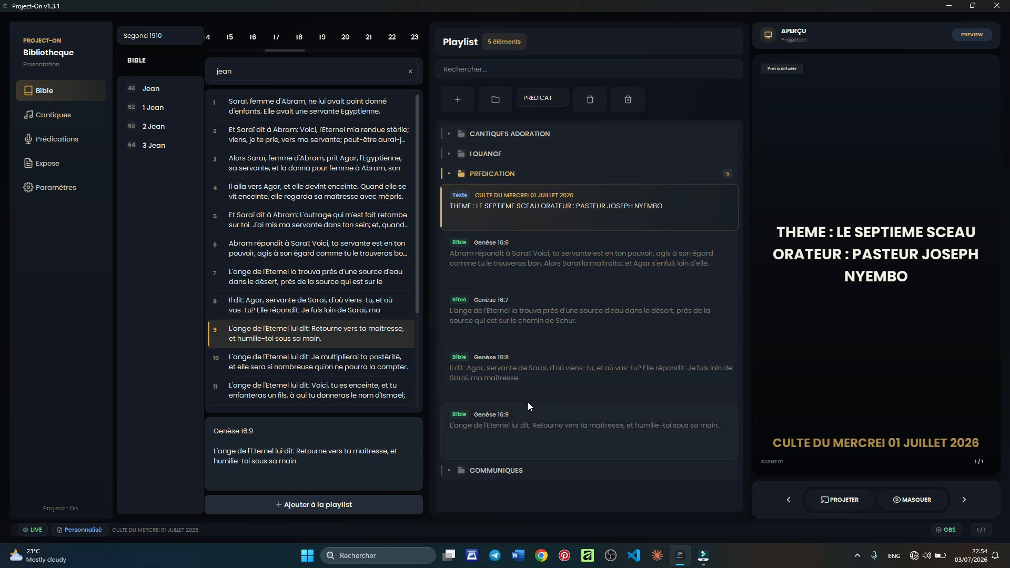
left_click(291, 369)
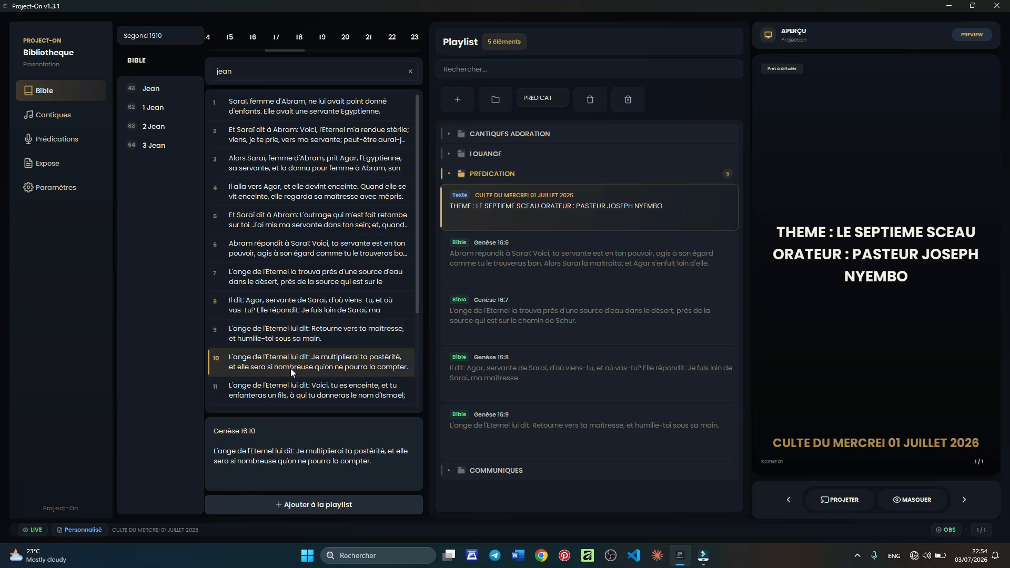
left_click(321, 506)
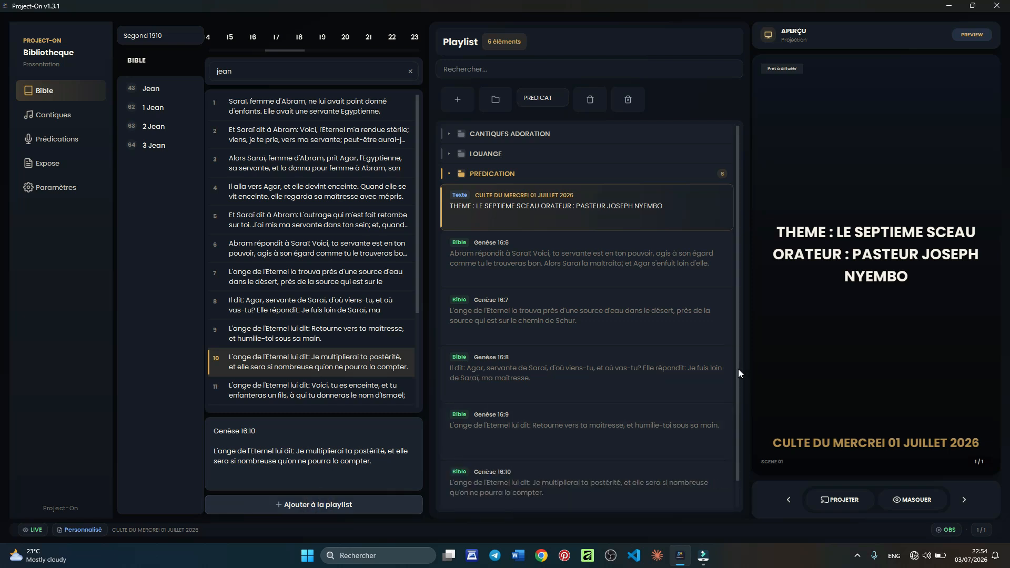
left_click_drag(737, 368, 738, 414)
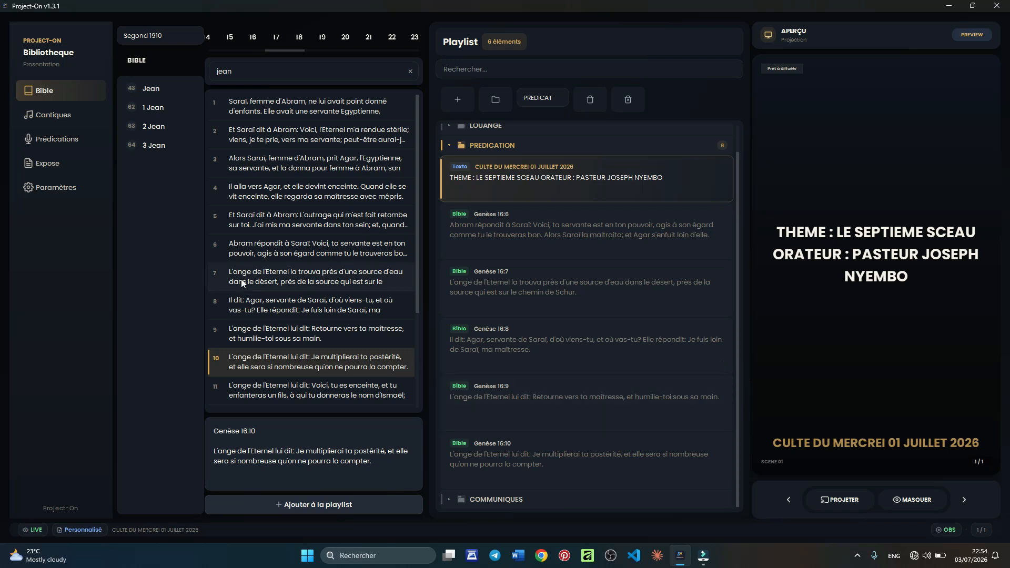
- Switch to the sermon library, clear the search, and show the SHP translation
left_click(64, 140)
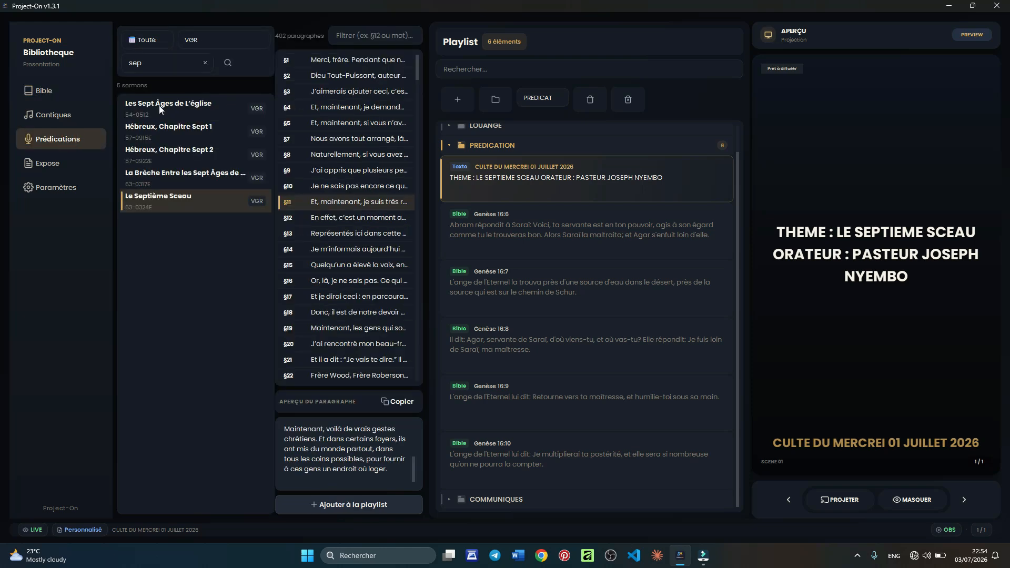
left_click(205, 63)
left_click(215, 34)
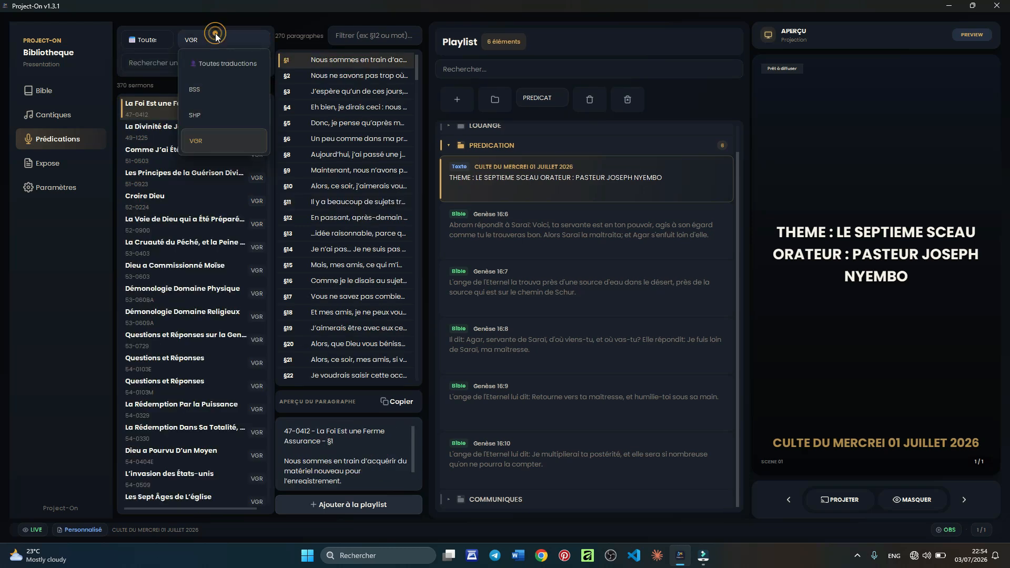
left_click(219, 93)
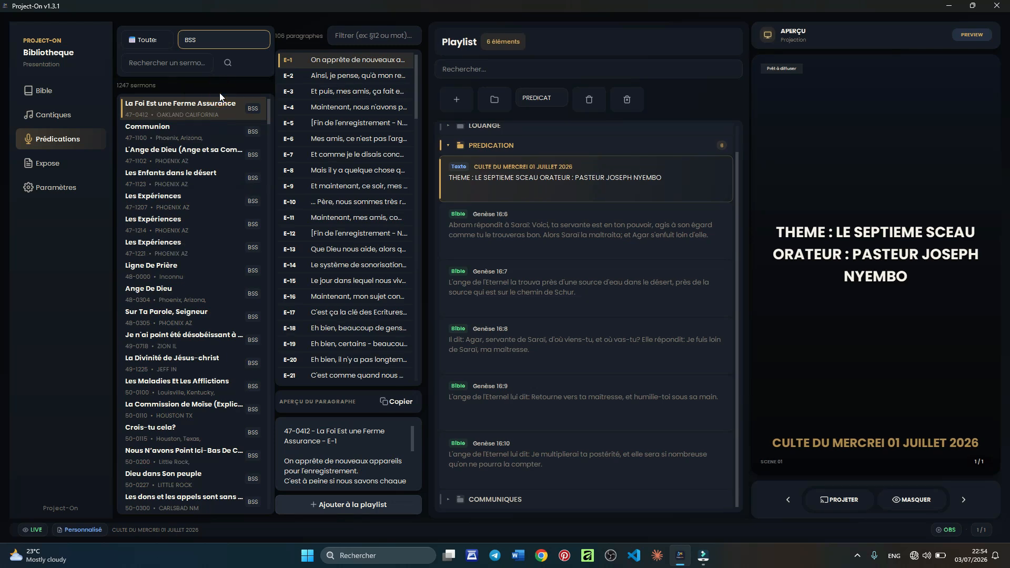
left_click(219, 40)
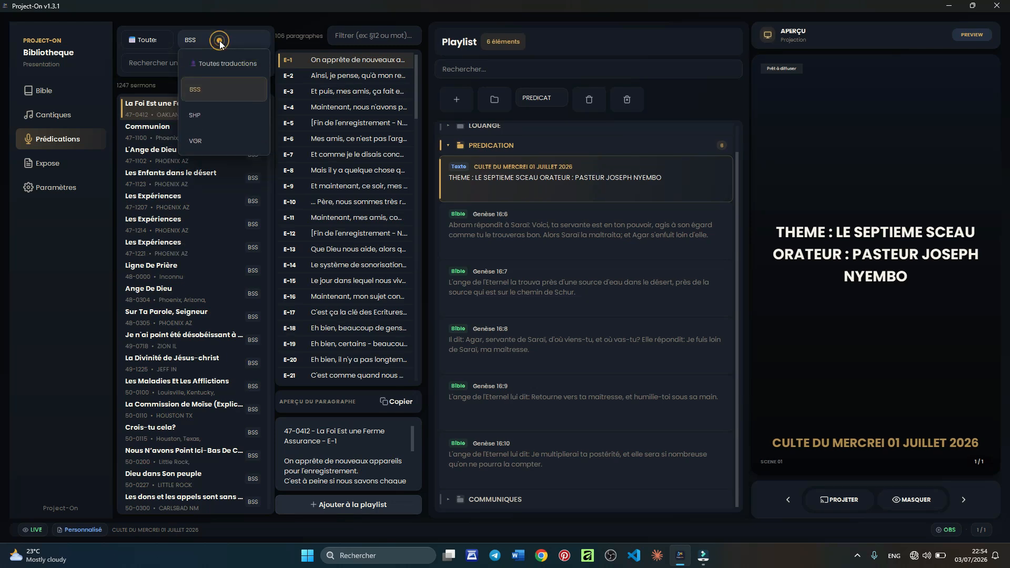
left_click(214, 112)
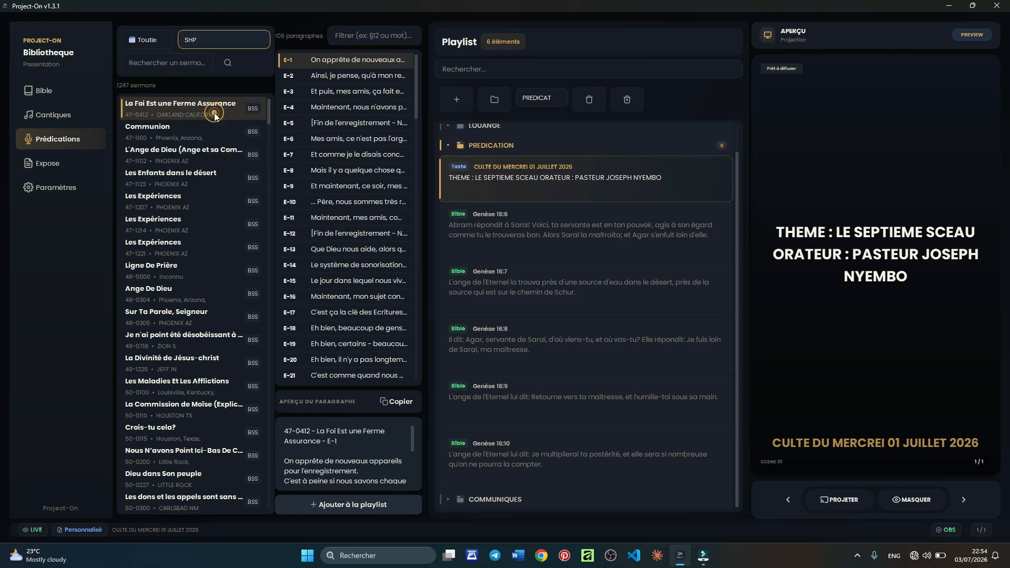
- Search 'scept' and open the sermon Le Septieme Sceau
left_click(175, 63)
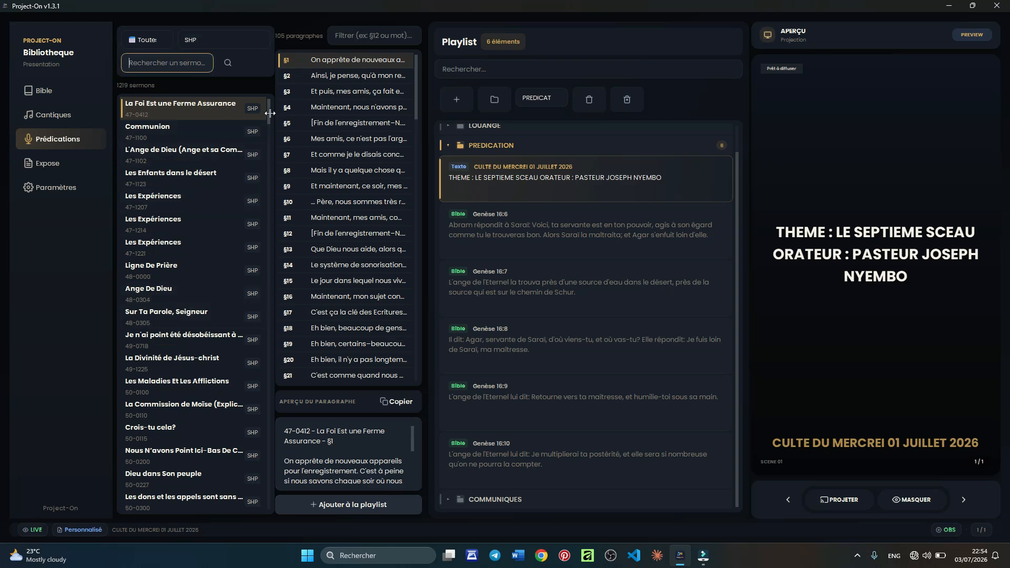
type("s")
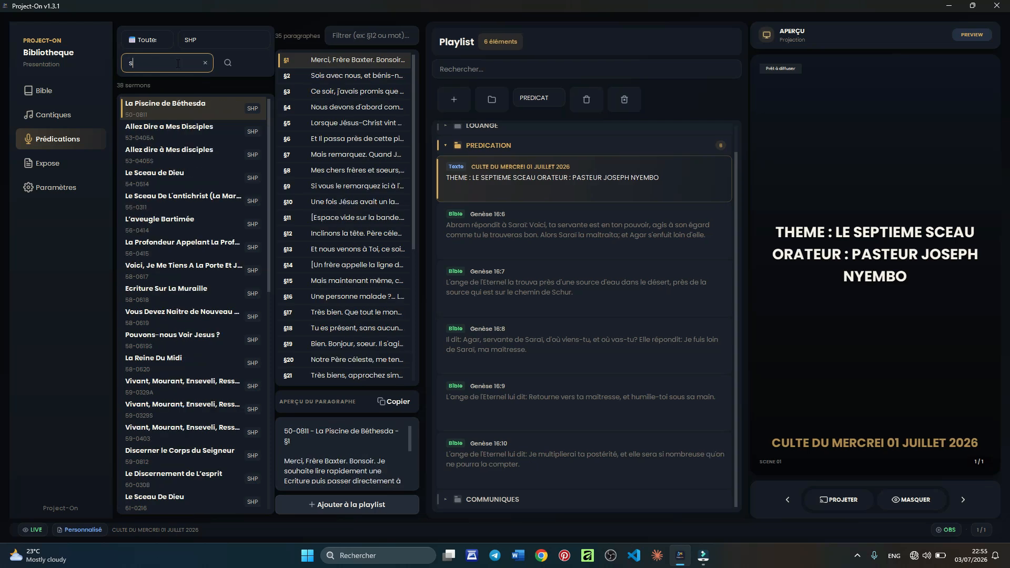
type("cept")
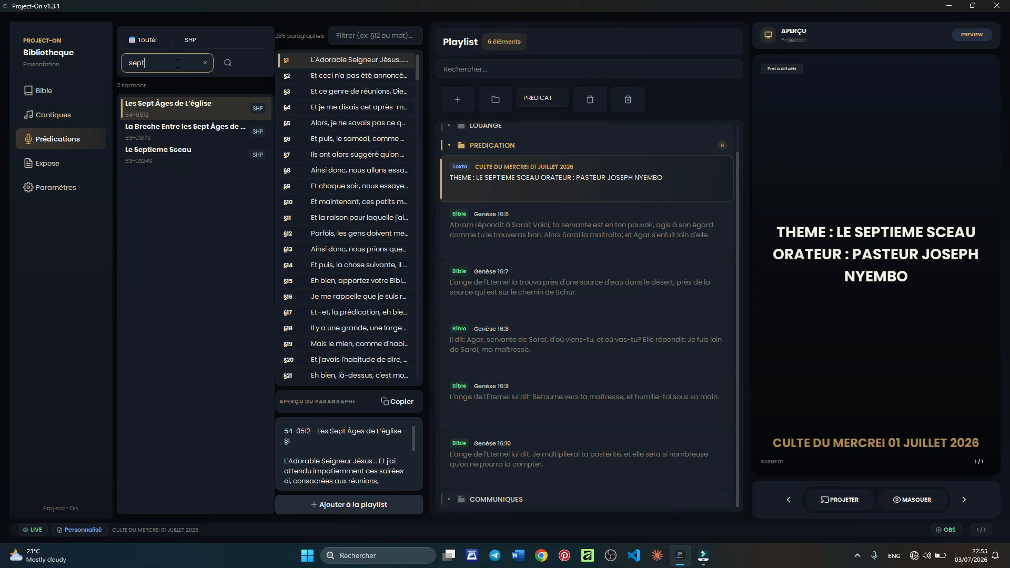
left_click(160, 152)
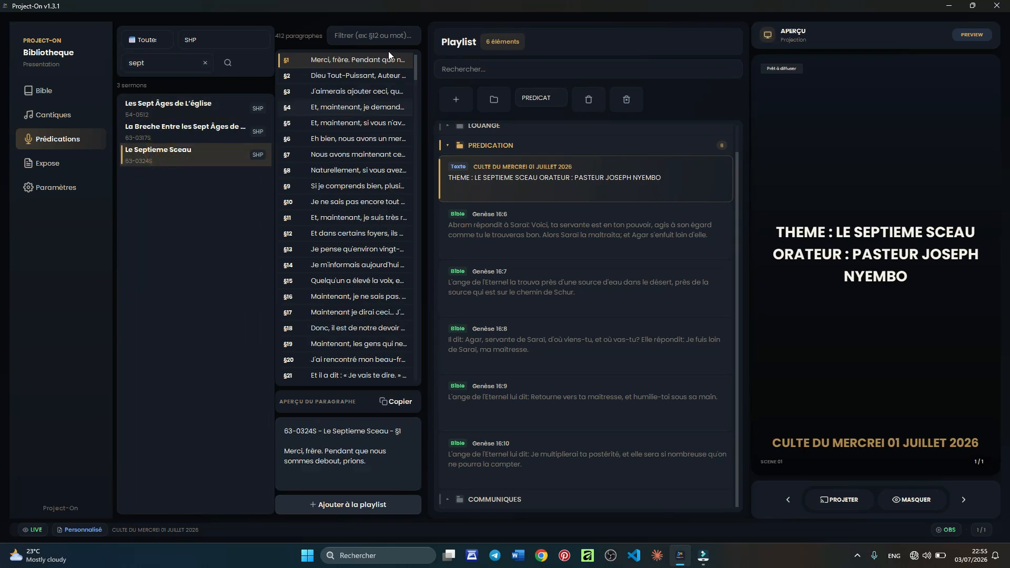
left_click(381, 40)
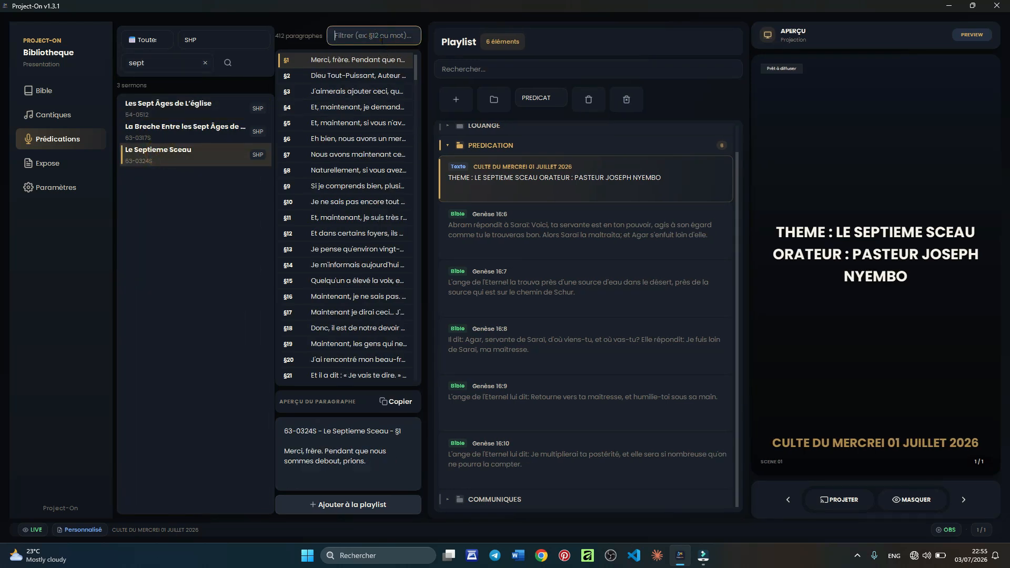
- Add paragraph §112 of Le Septieme Sceau to the playlist and preview it
type("112")
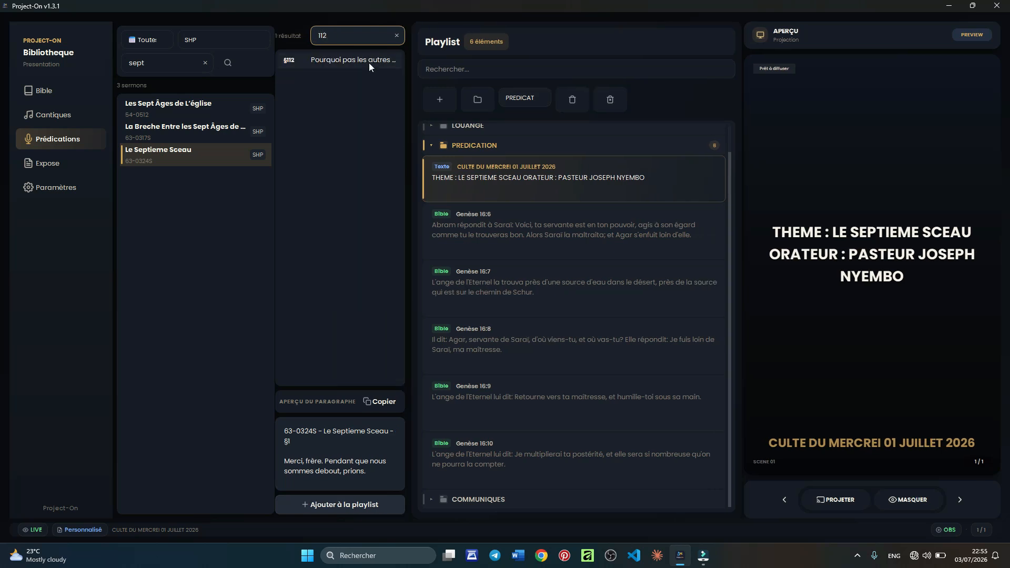
left_click(365, 65)
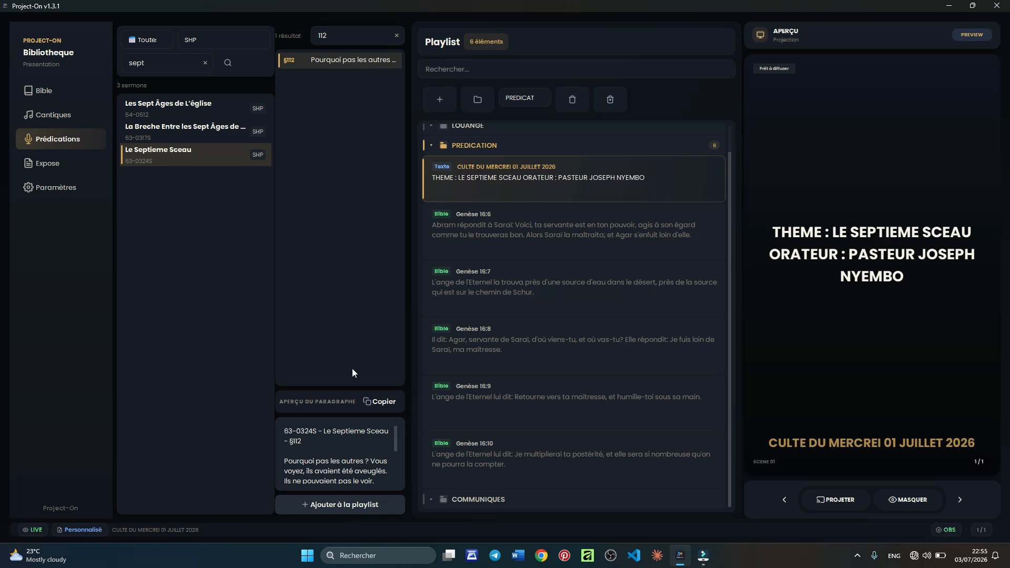
left_click(346, 506)
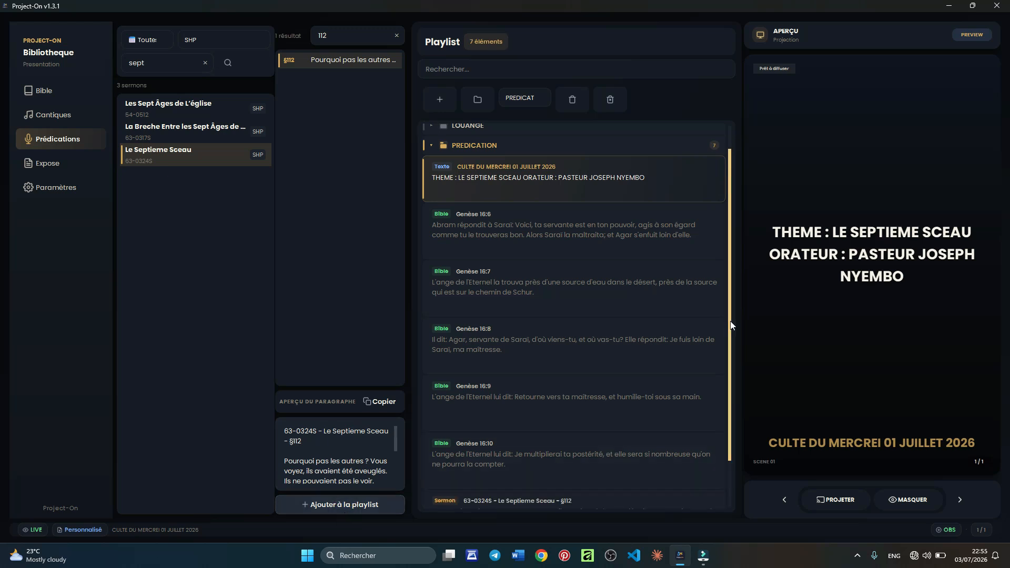
left_click_drag(730, 320, 734, 395)
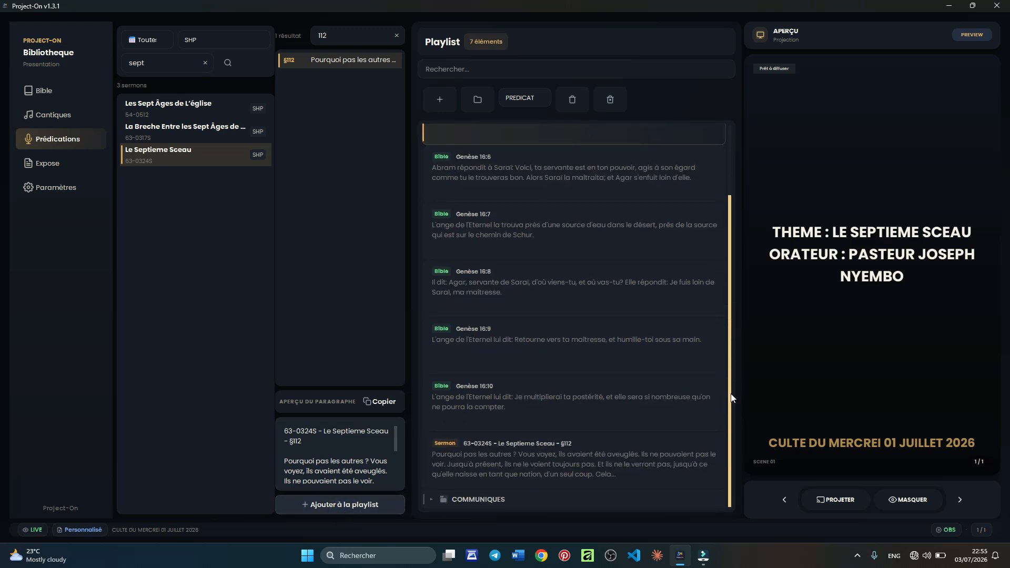
left_click(667, 458)
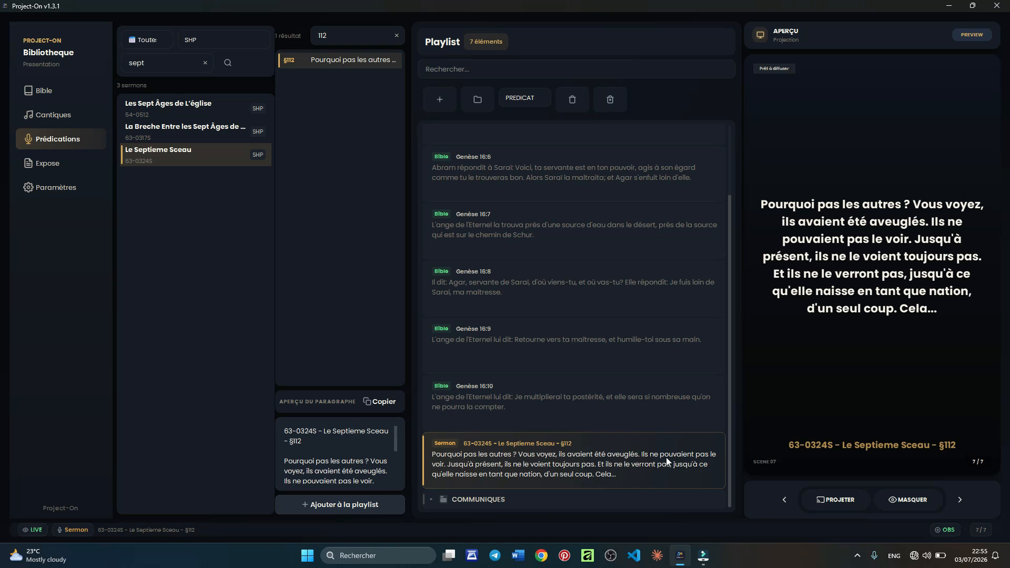
- Review paragraphs §11, §119 and §411, then add §411 to the playlist in two parts
left_click(337, 37)
key("BackSpace")
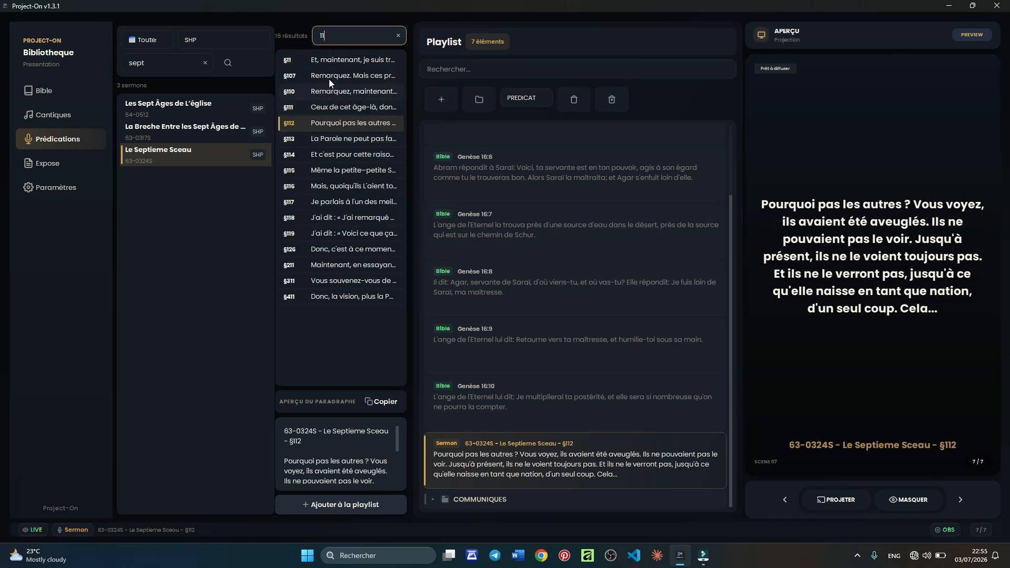
left_click(330, 61)
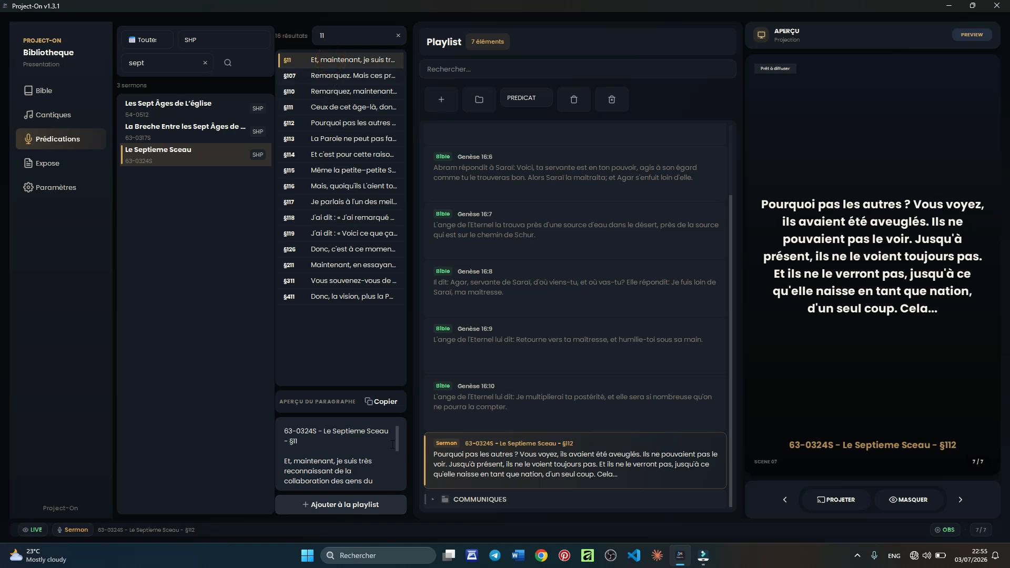
left_click_drag(396, 443, 395, 491)
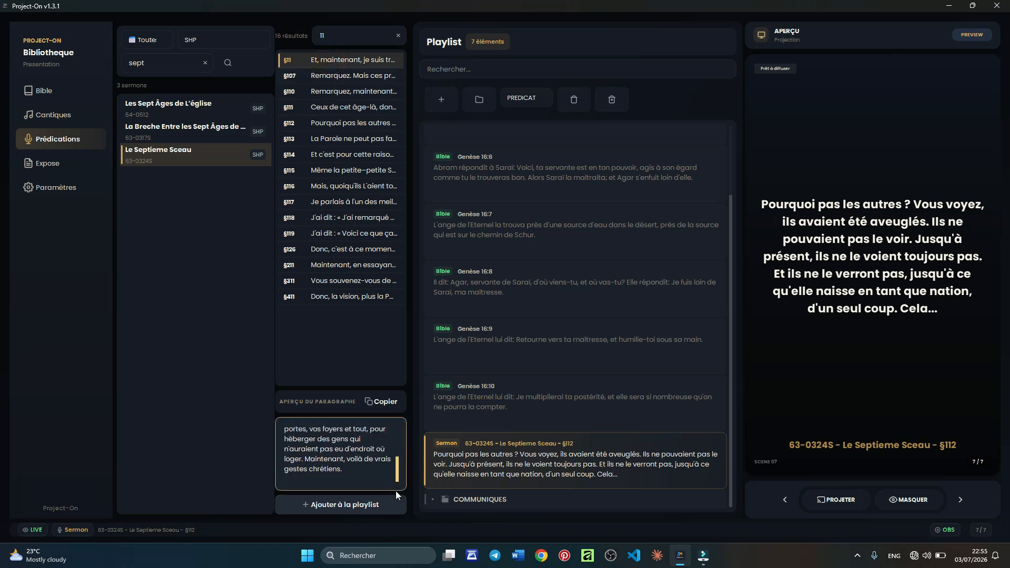
left_click(318, 233)
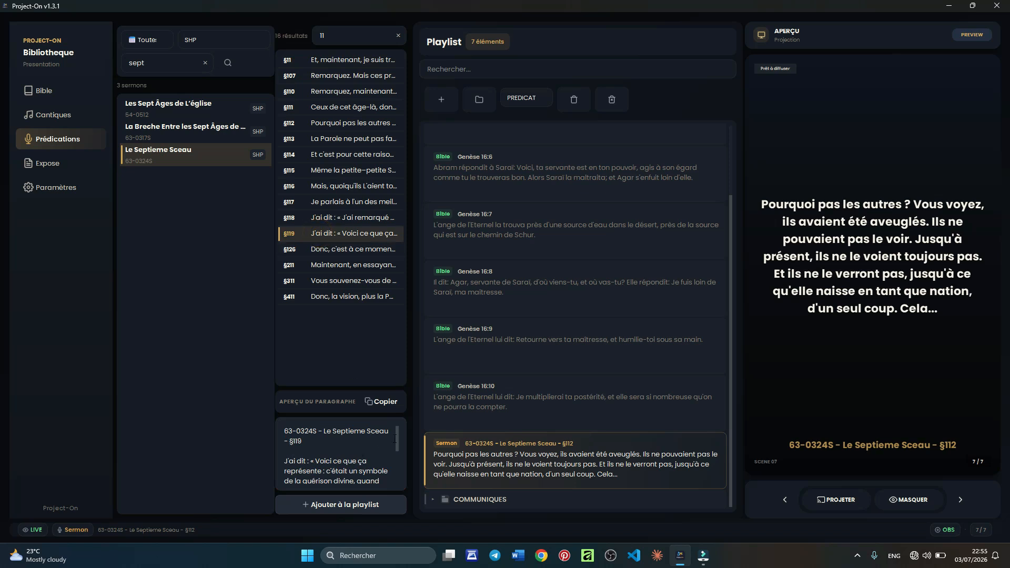
left_click_drag(396, 437, 401, 498)
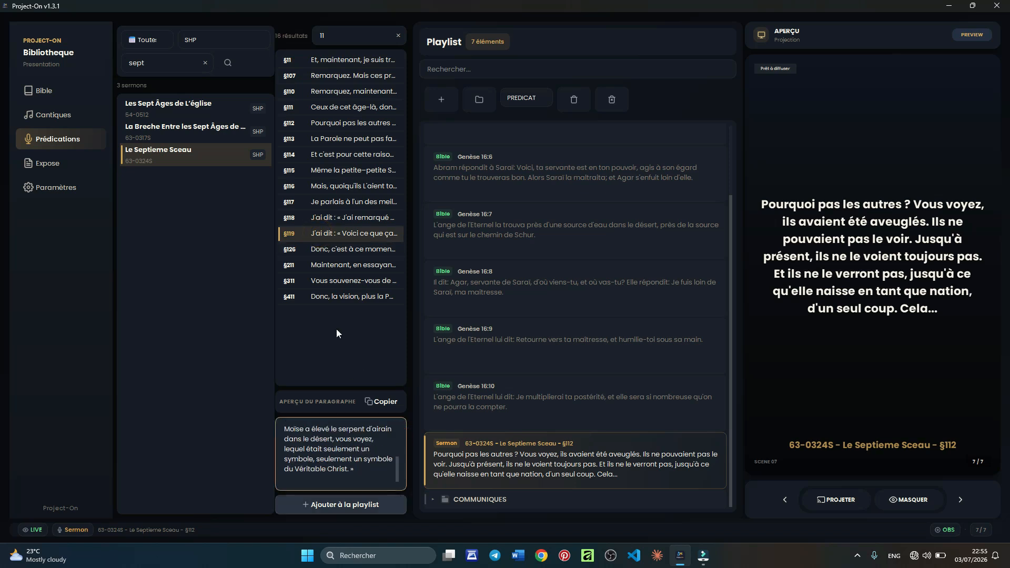
left_click(329, 297)
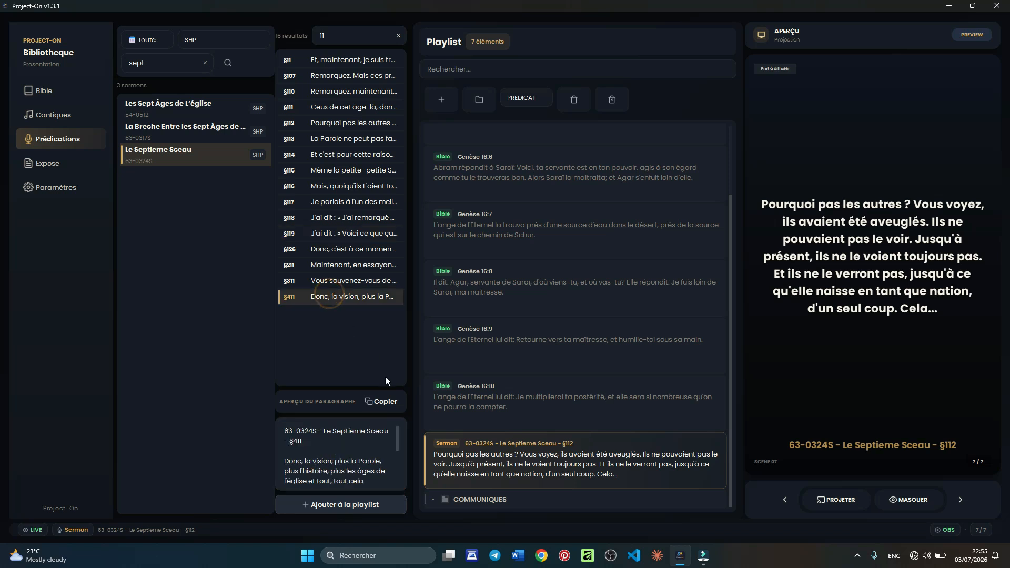
left_click_drag(398, 433, 403, 483)
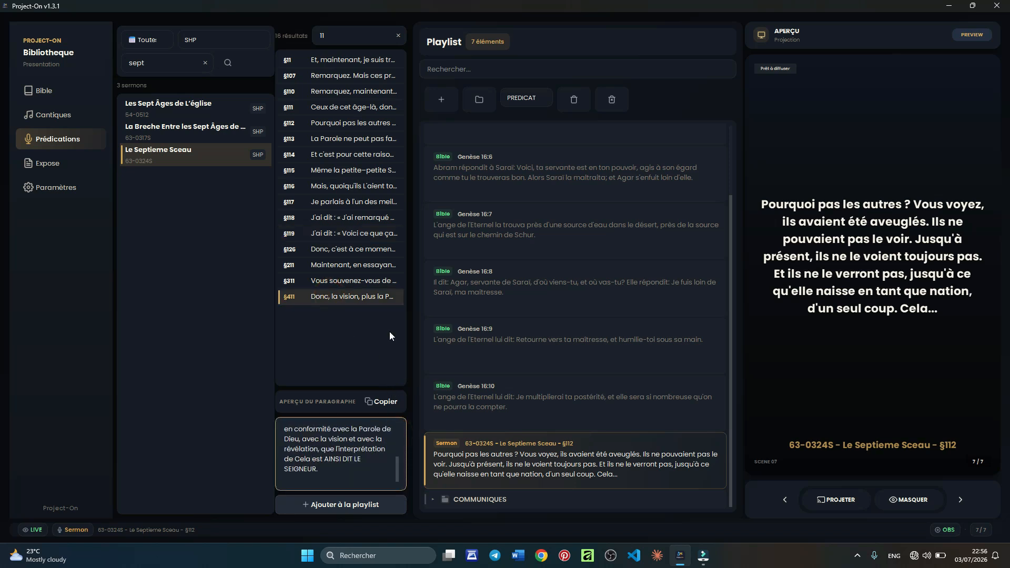
left_click(345, 296)
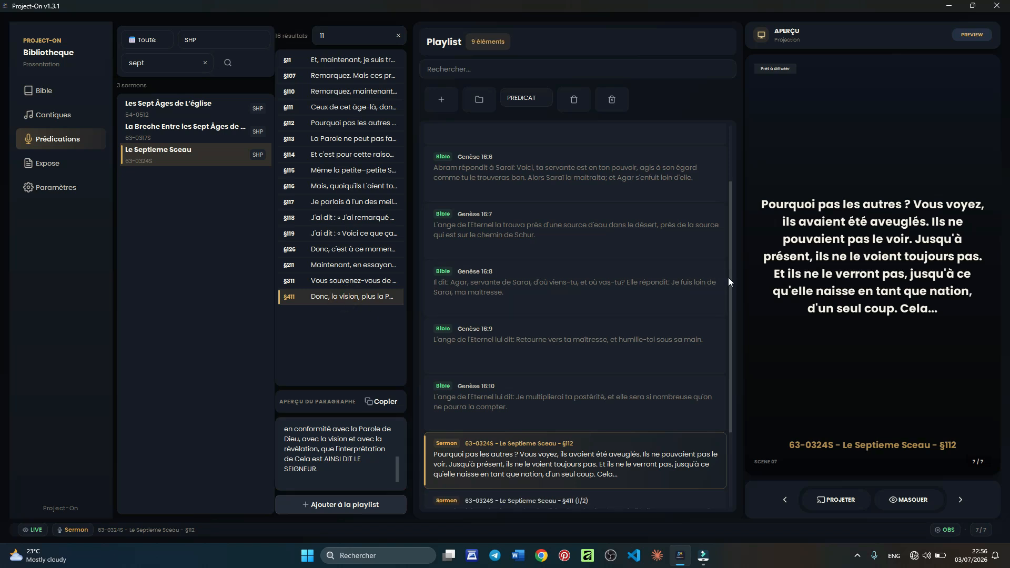
left_click_drag(731, 282, 731, 416)
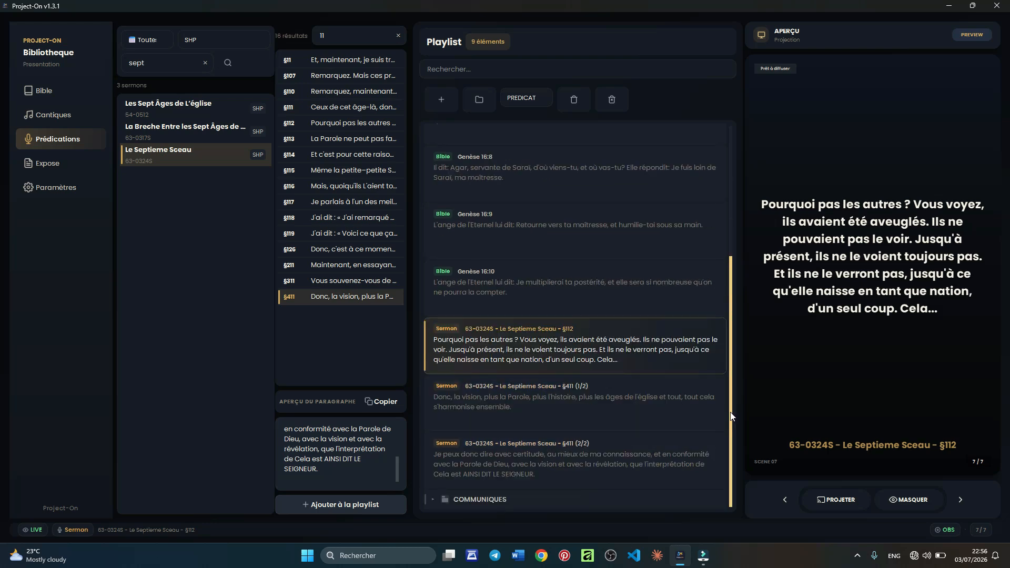
- Preview §411 parts 1/2 and 2/2, then switch to the Exposé library
left_click(614, 420)
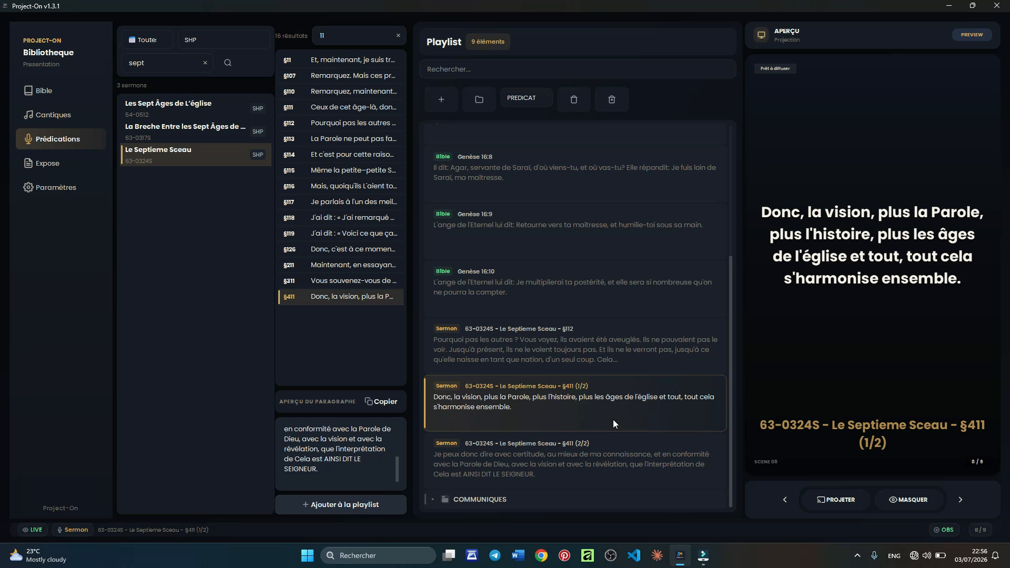
left_click(595, 462)
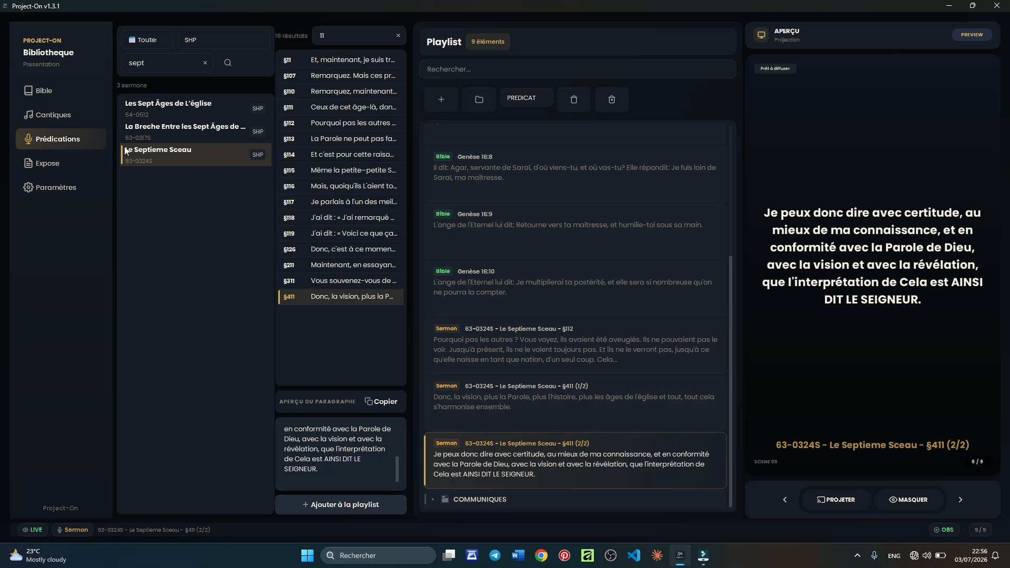
left_click(56, 163)
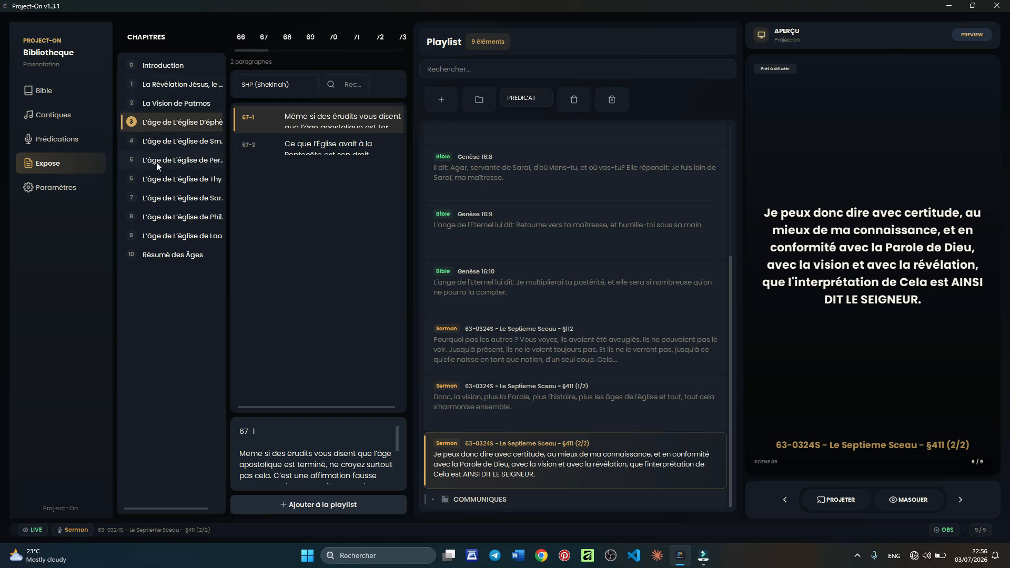
- Open L'âge de L'église de Sardes at page 245 and add paragraph 245-2 to the playlist
left_click(148, 198)
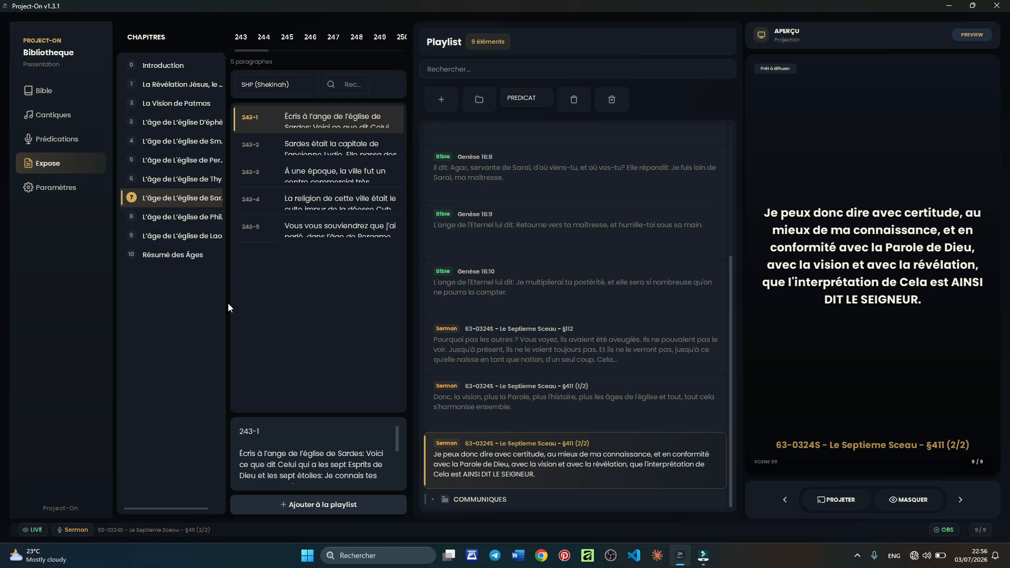
left_click_drag(226, 304, 285, 313)
left_click(287, 37)
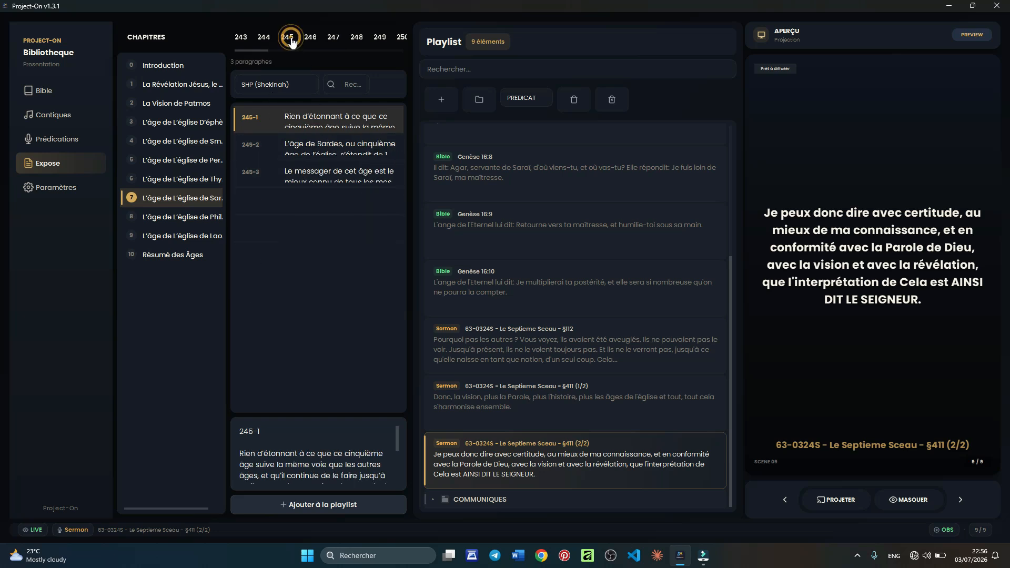
double_click(312, 147)
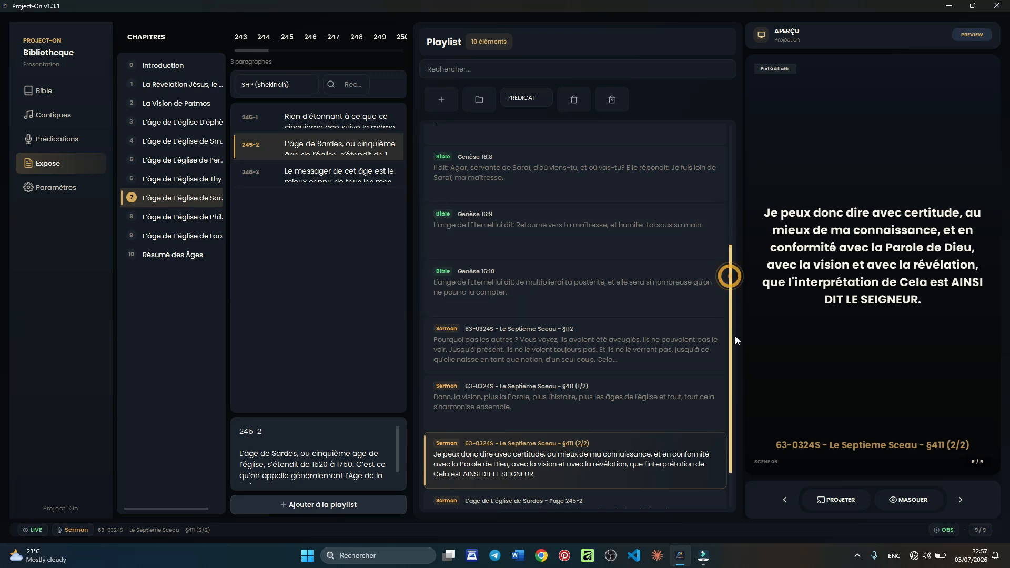
- Preview the Sardes Page 245-2 item, then add paragraph 249-1 in seven parts, bringing the playlist to 17 items
scroll(734, 336, "down", 2)
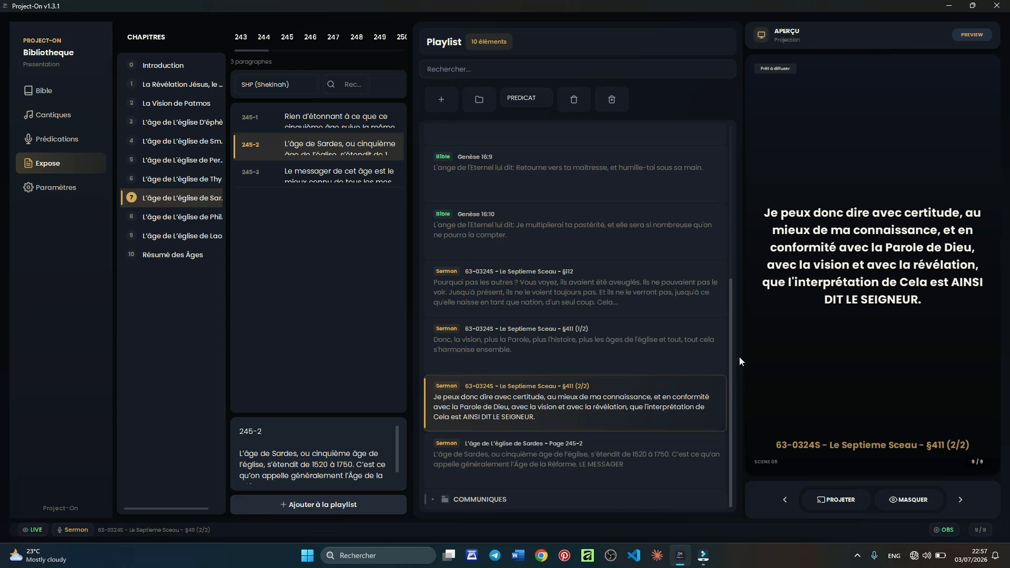
left_click(605, 459)
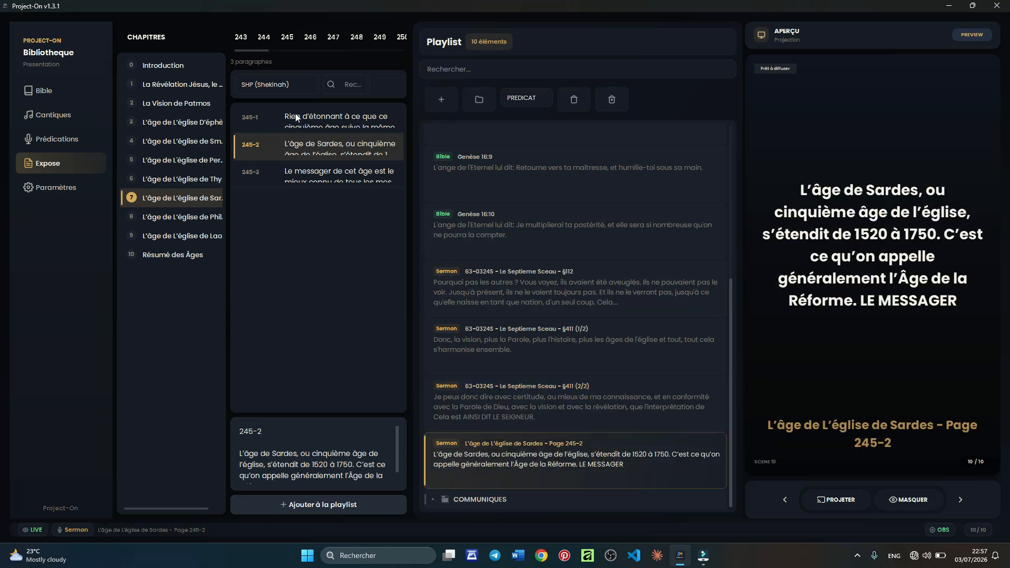
left_click(328, 38)
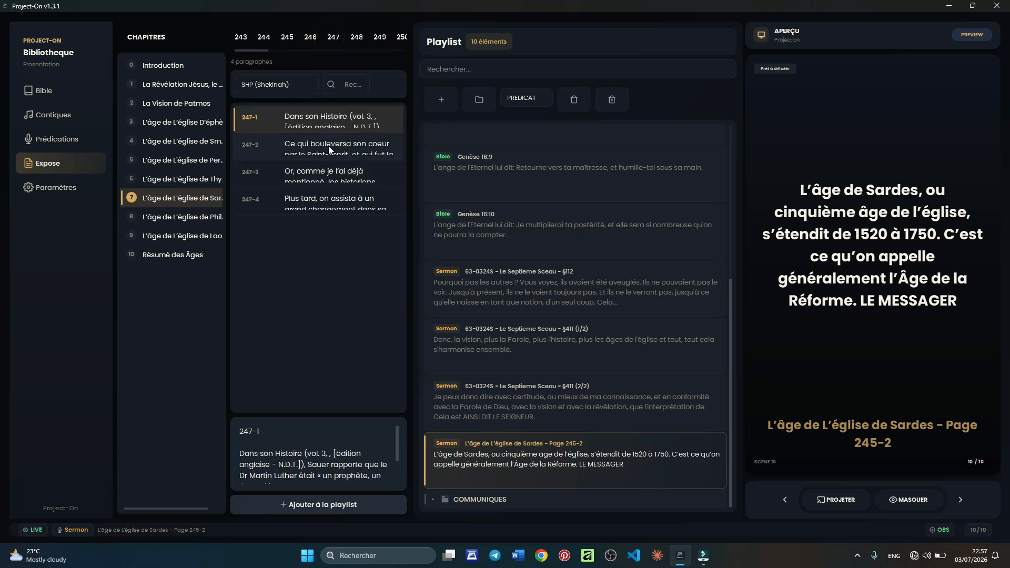
left_click(379, 41)
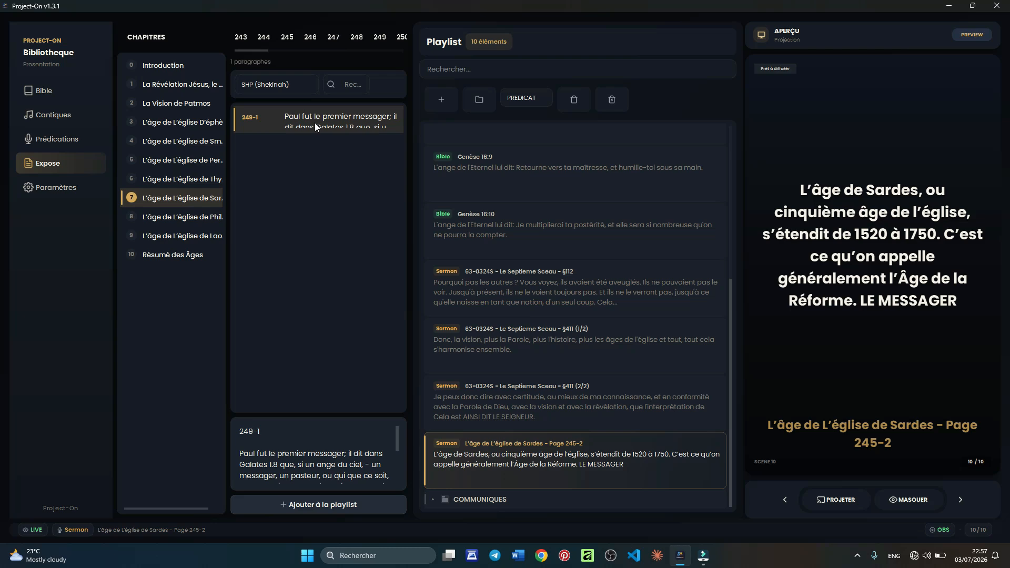
key("Return")
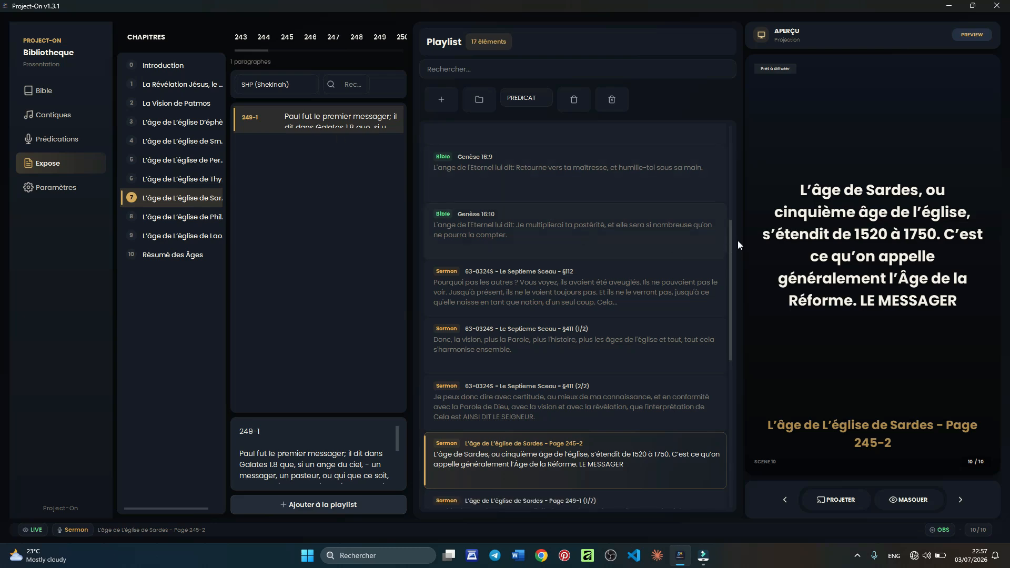
- Preview the Page 249-1 items (1/7) through (4/7) one after another, ending on item 14
left_click_drag(731, 242, 731, 349)
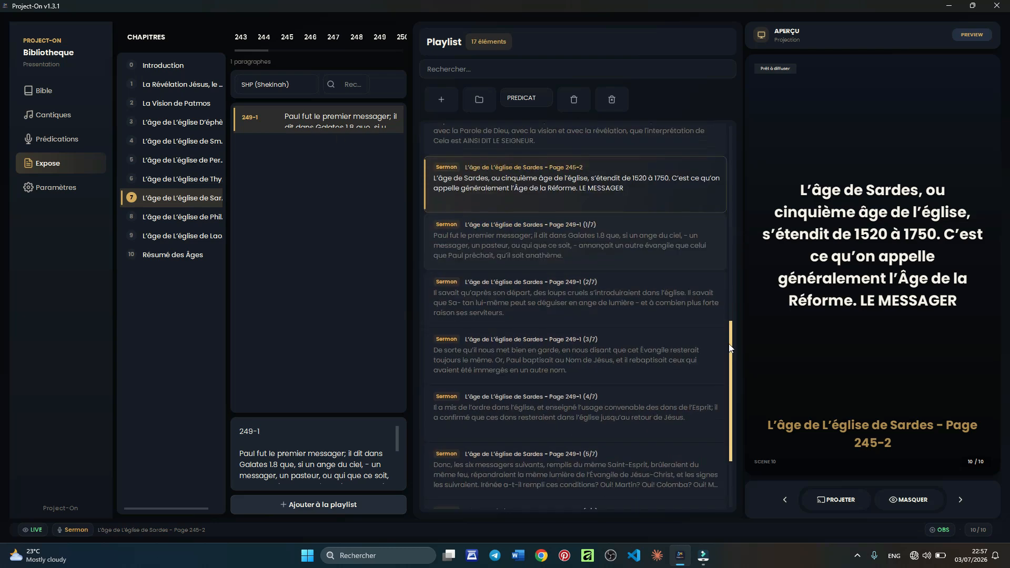
left_click(590, 251)
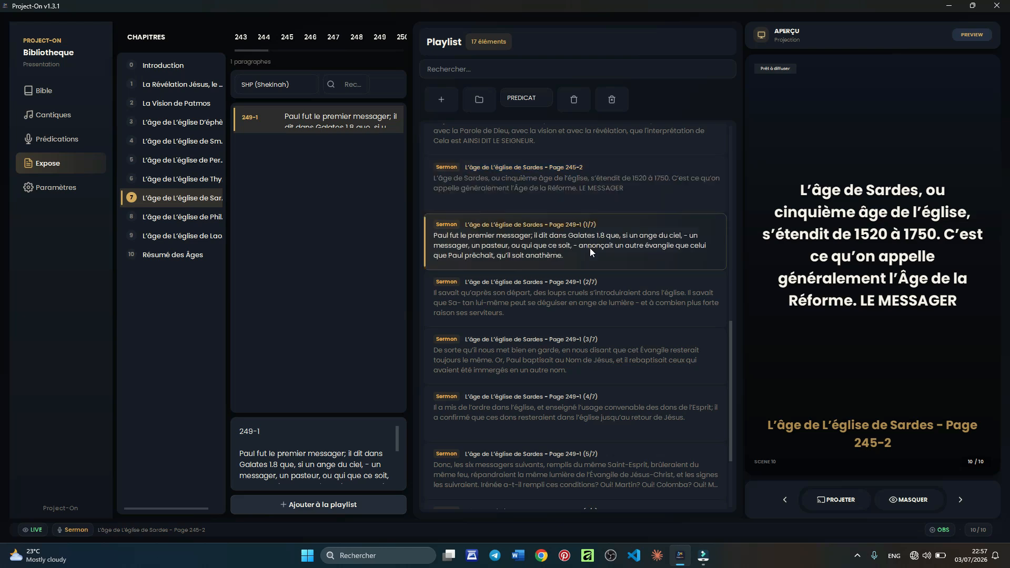
left_click(560, 362)
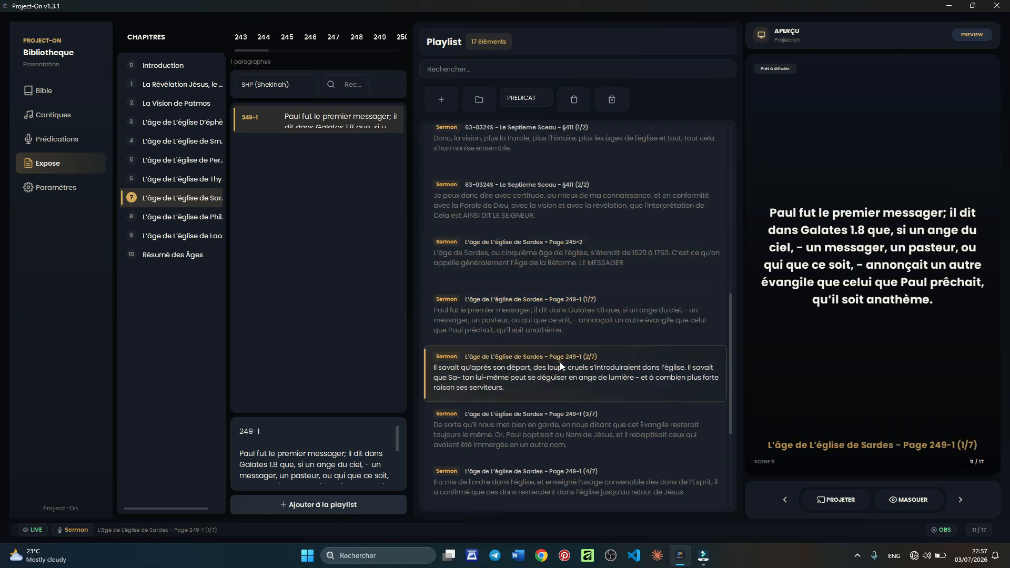
left_click(554, 378)
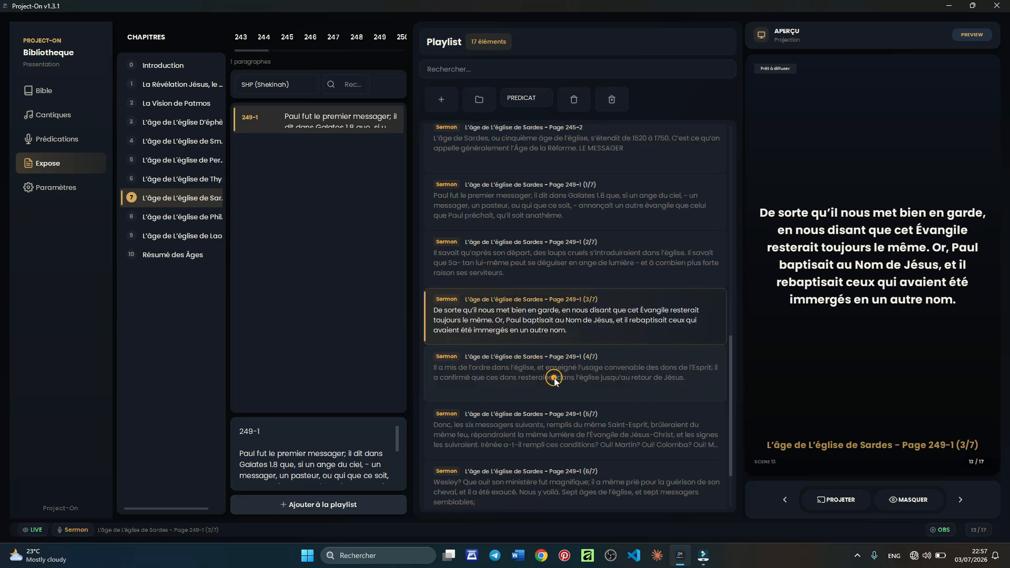
left_click(543, 377)
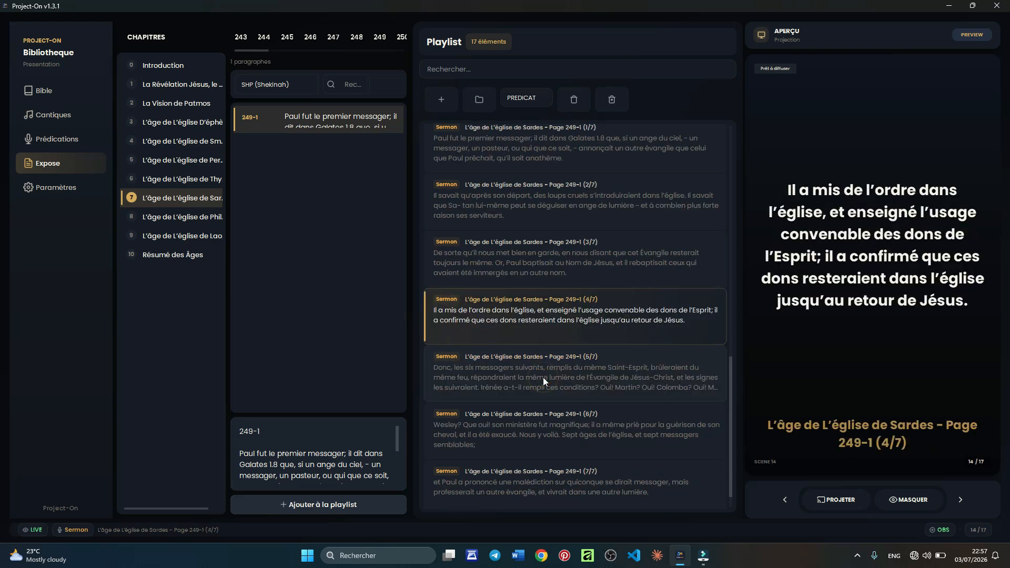